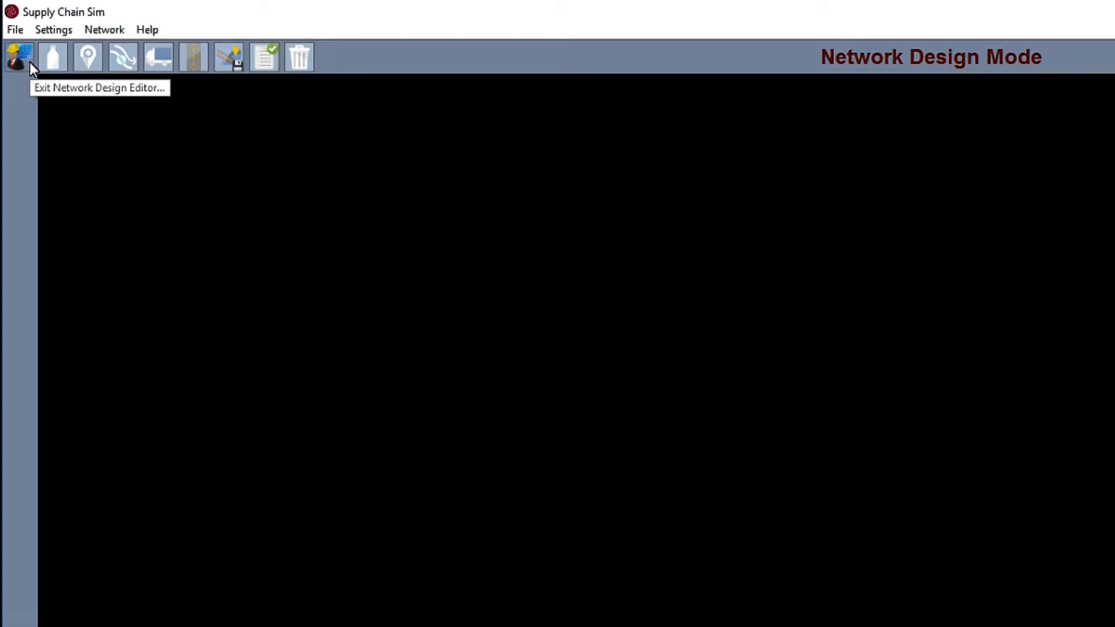
pyautogui.click(29, 61)
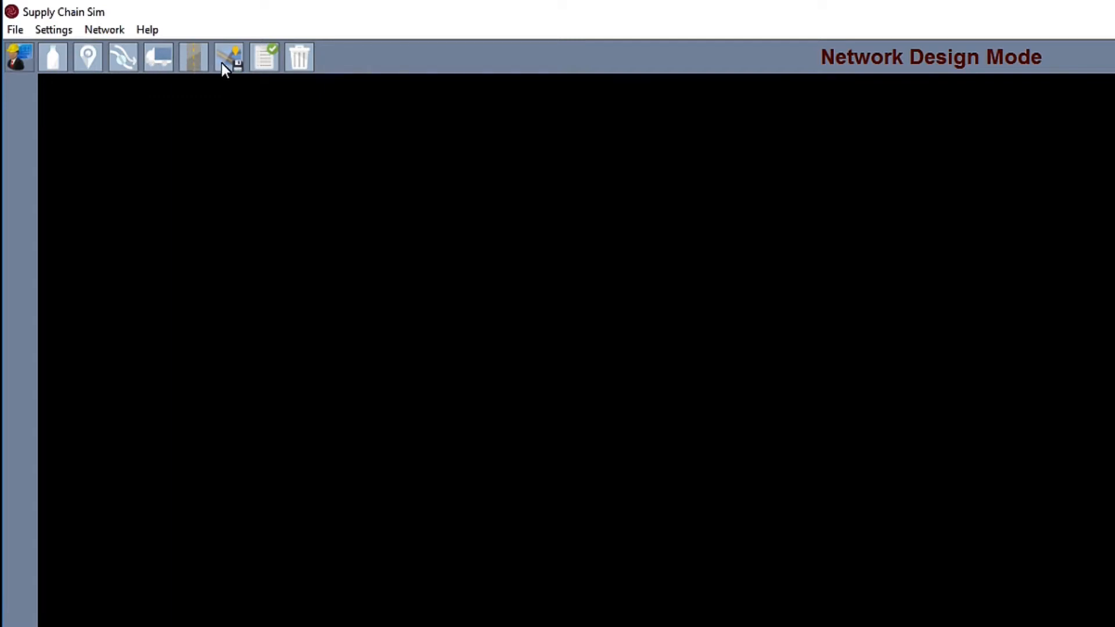
# Step: In network design mode, rename the first product as Wheat and set its units to Pallets
pyautogui.click(56, 61)
pyautogui.doubleClick(85, 134)
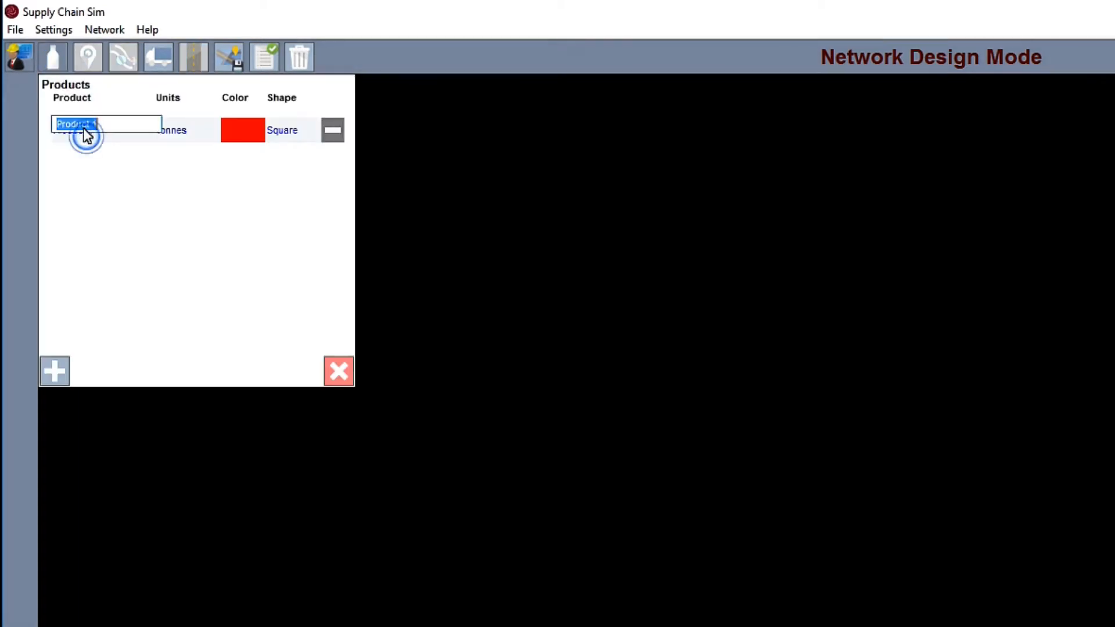
pyautogui.write('Wheat')
pyautogui.press('Return')
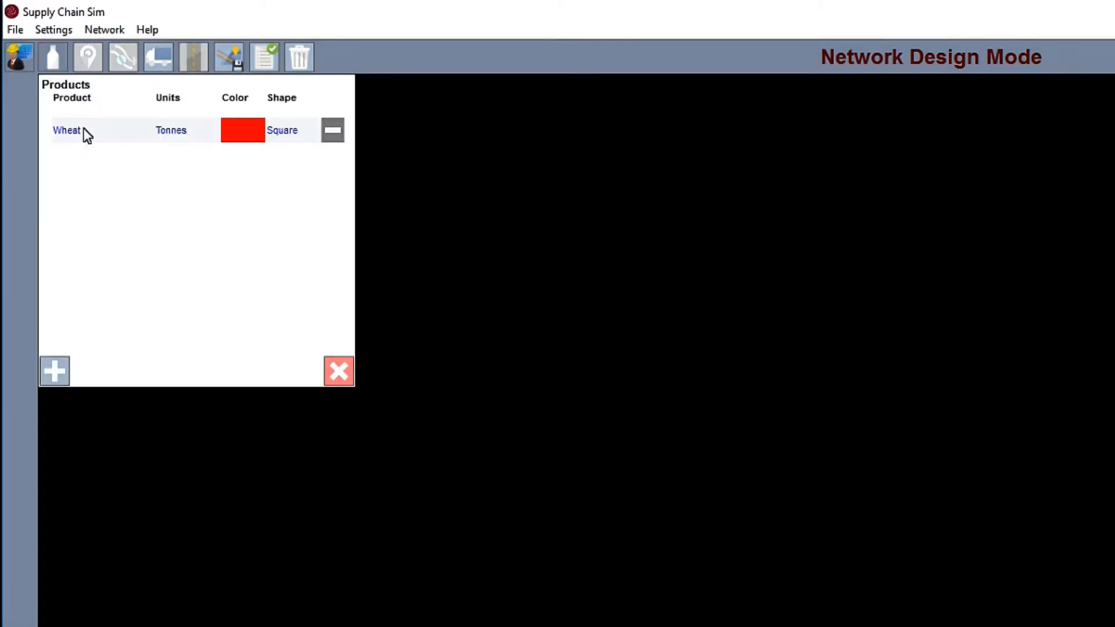
pyautogui.doubleClick(171, 137)
pyautogui.write('Pallets')
pyautogui.press('Return')
# Step: Set the Wheat product's color to orange and its shape to Circle
pyautogui.click(236, 133)
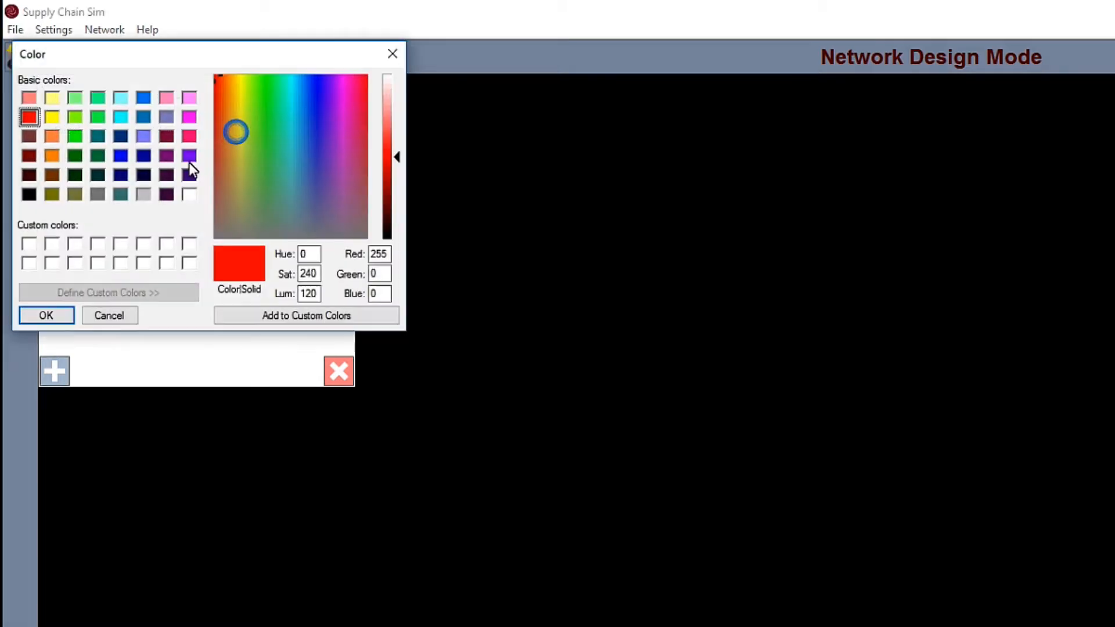
pyautogui.click(56, 156)
pyautogui.click(58, 315)
pyautogui.click(299, 142)
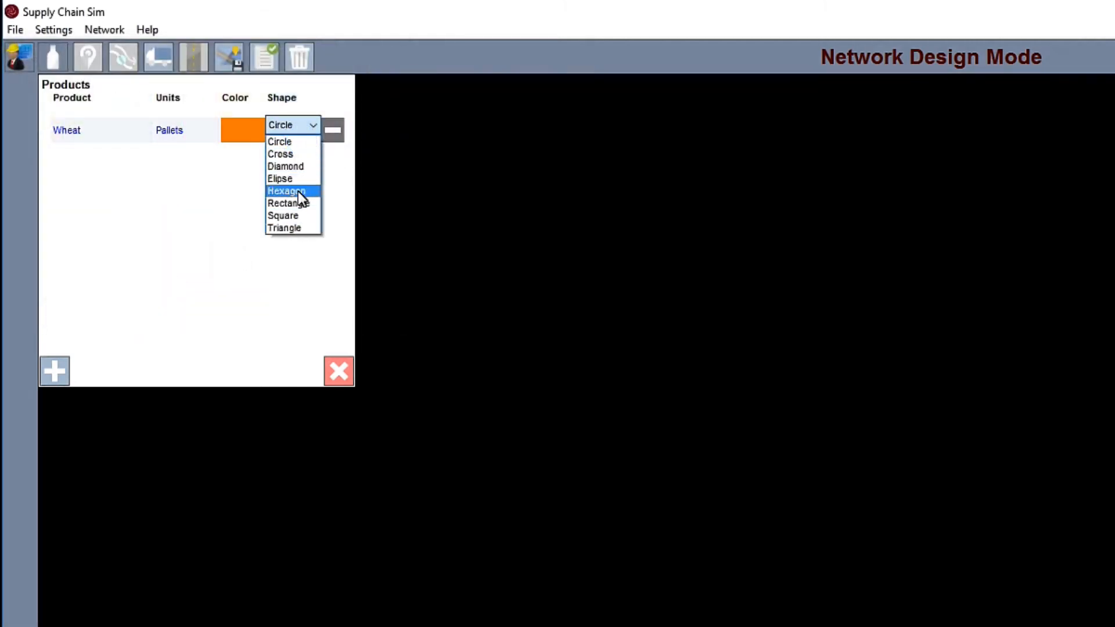
pyautogui.click(299, 144)
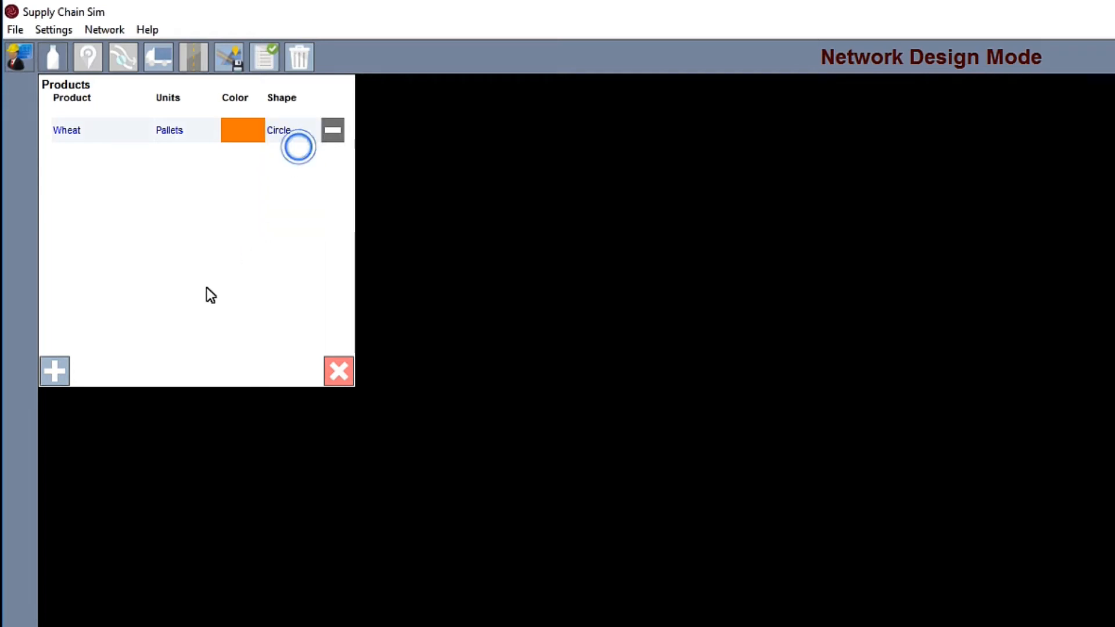
# Step: Add a second product named Bread and set its units to Pallets
pyautogui.click(53, 372)
pyautogui.click(93, 163)
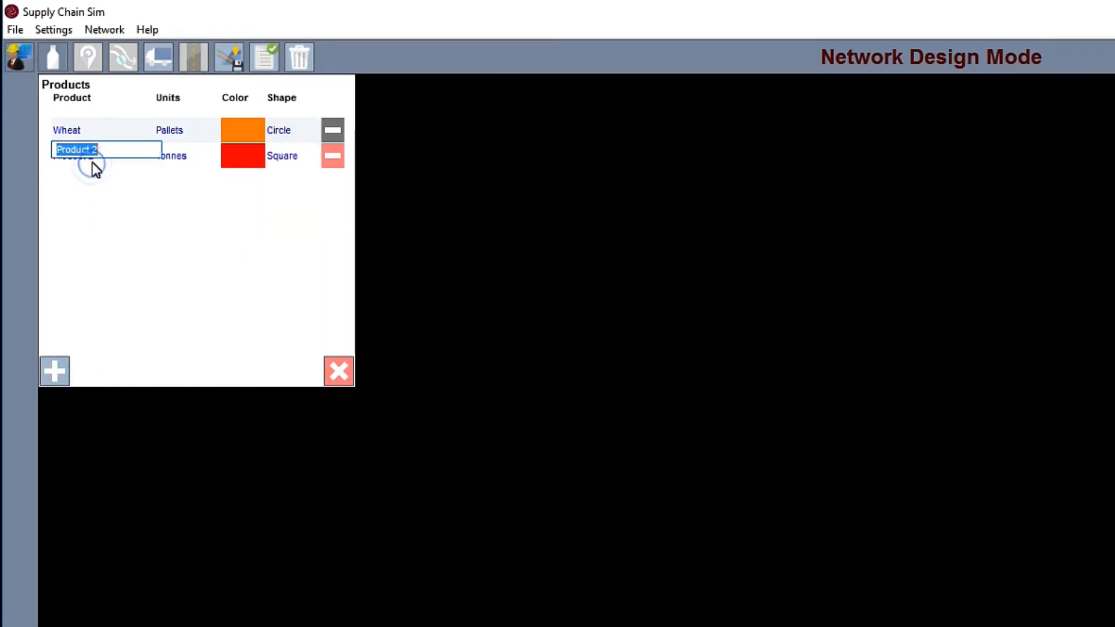
pyautogui.write('Bread')
pyautogui.press('Return')
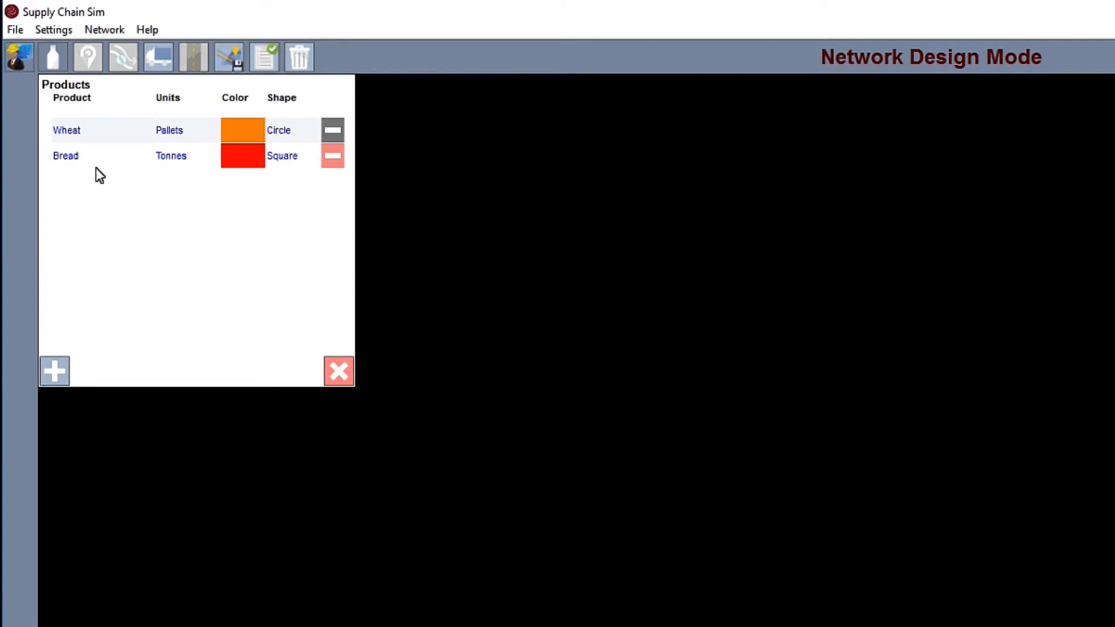
pyautogui.click(162, 152)
pyautogui.write('Pallets')
pyautogui.press('Return')
# Step: Set the Bread product's color to blue and close the product list
pyautogui.click(256, 155)
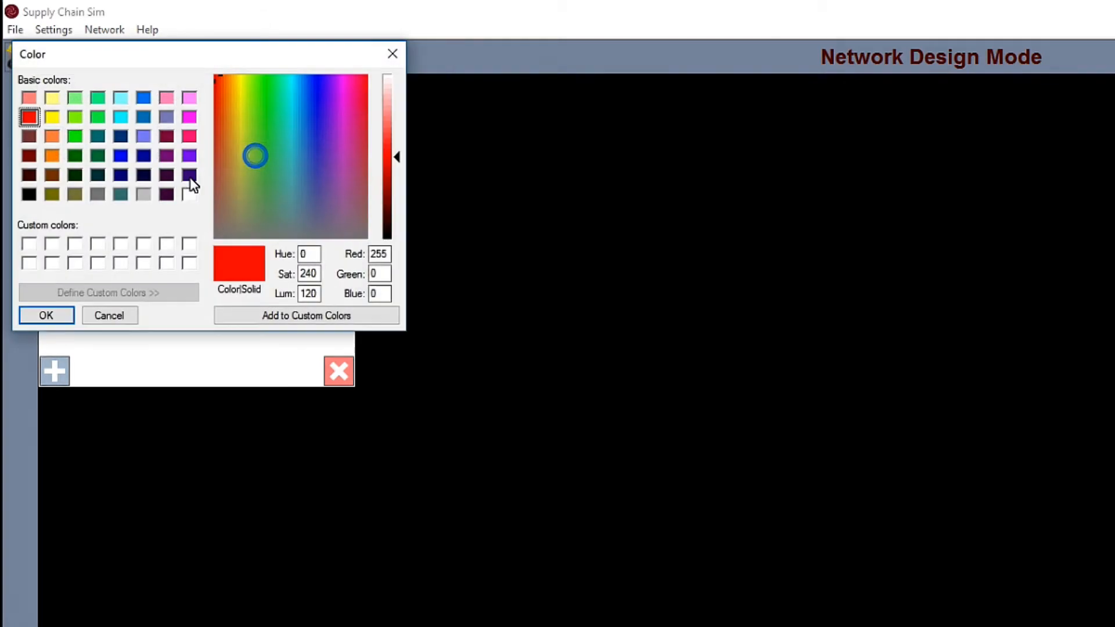
pyautogui.click(120, 156)
pyautogui.click(45, 314)
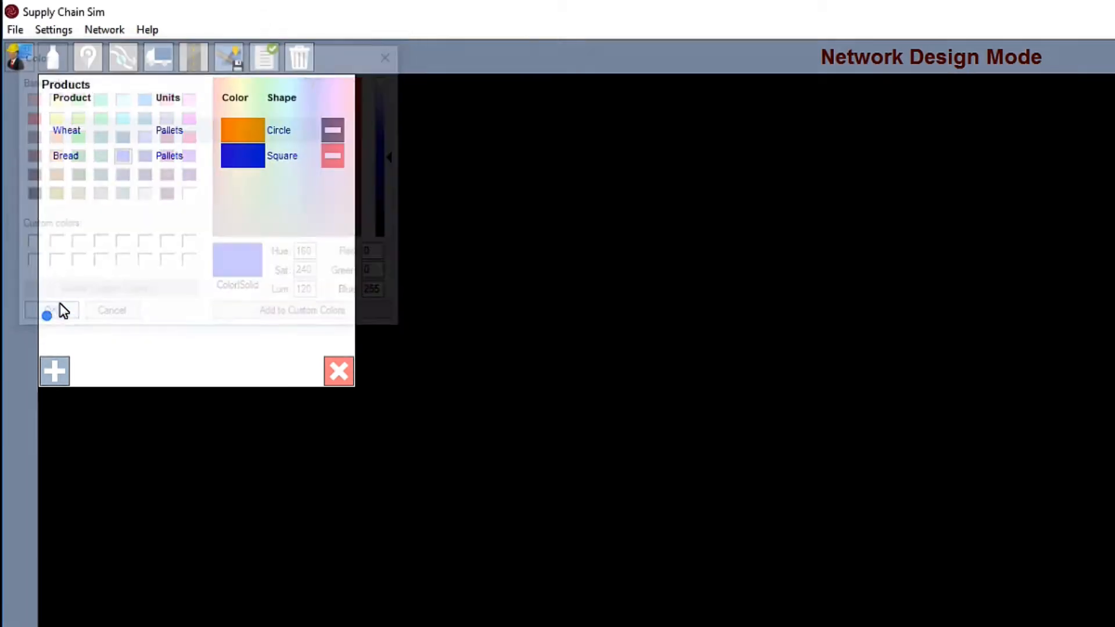
pyautogui.click(337, 374)
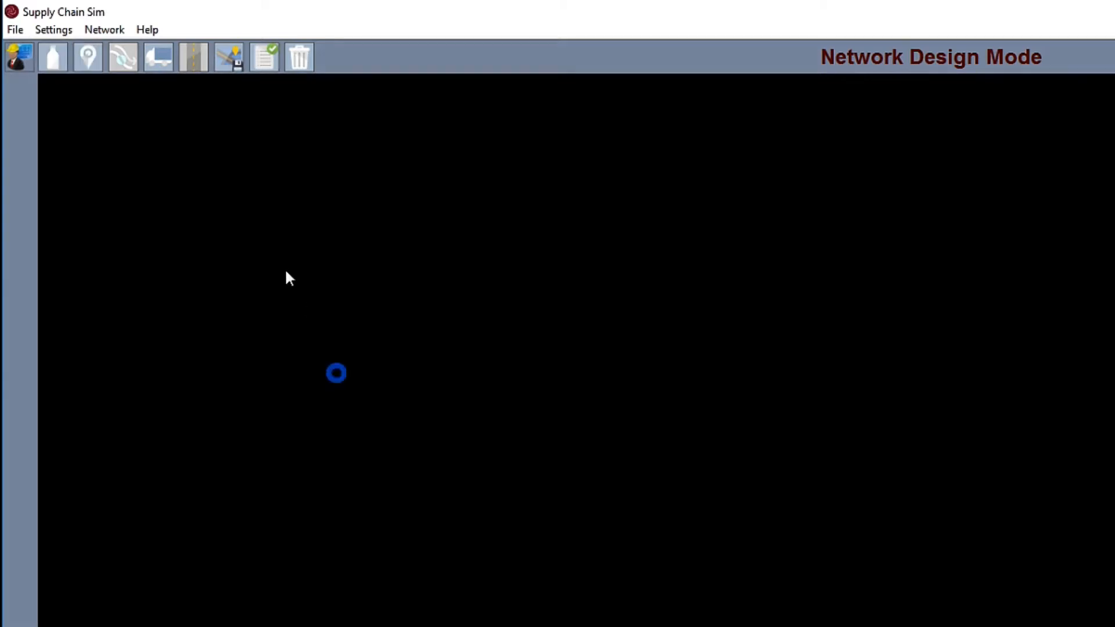
# Step: Add a location to the network and name it Farm
pyautogui.click(93, 67)
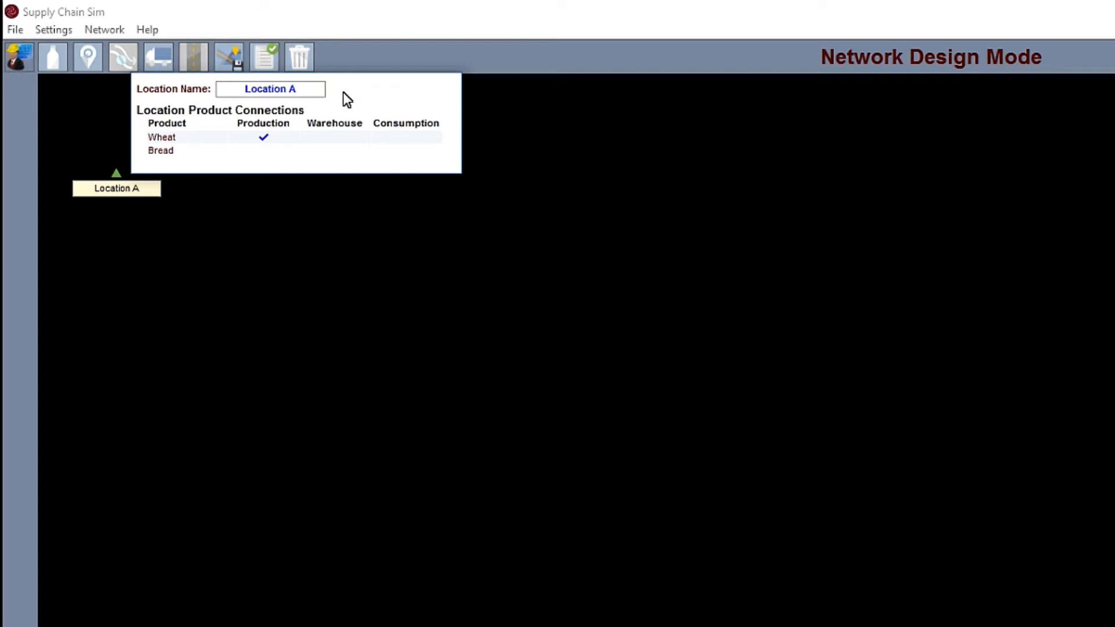
pyautogui.click(293, 93)
pyautogui.write('Farm')
pyautogui.press('Return')
# Step: Add a location named Depot that warehouses Wheat and consumes Bread
pyautogui.click(97, 63)
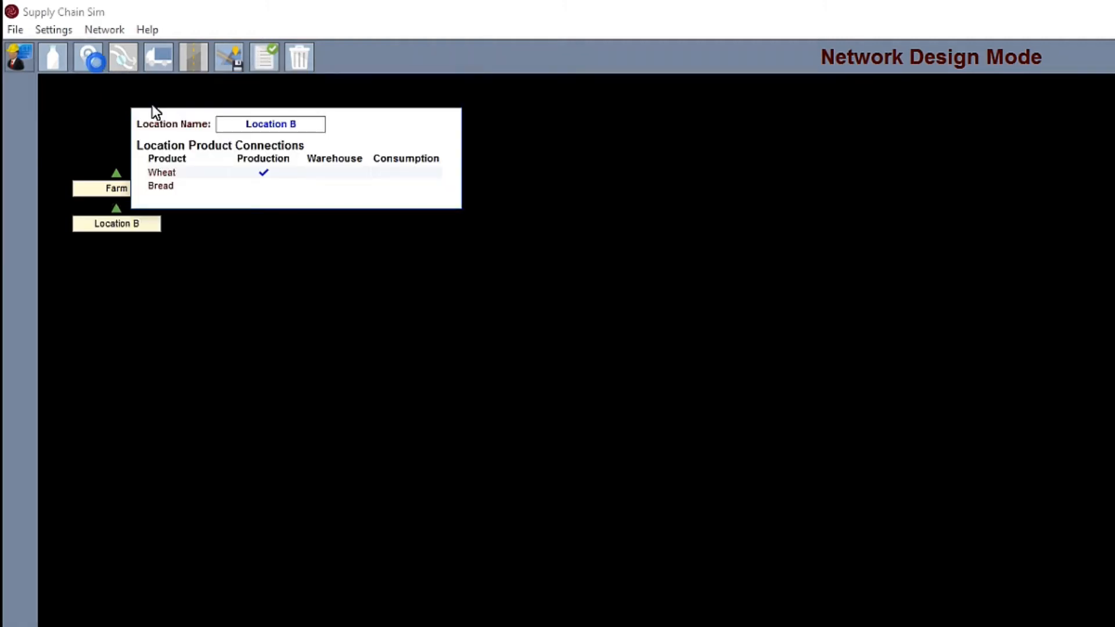
pyautogui.click(256, 126)
pyautogui.write('Depot')
pyautogui.press('Return')
pyautogui.click(324, 173)
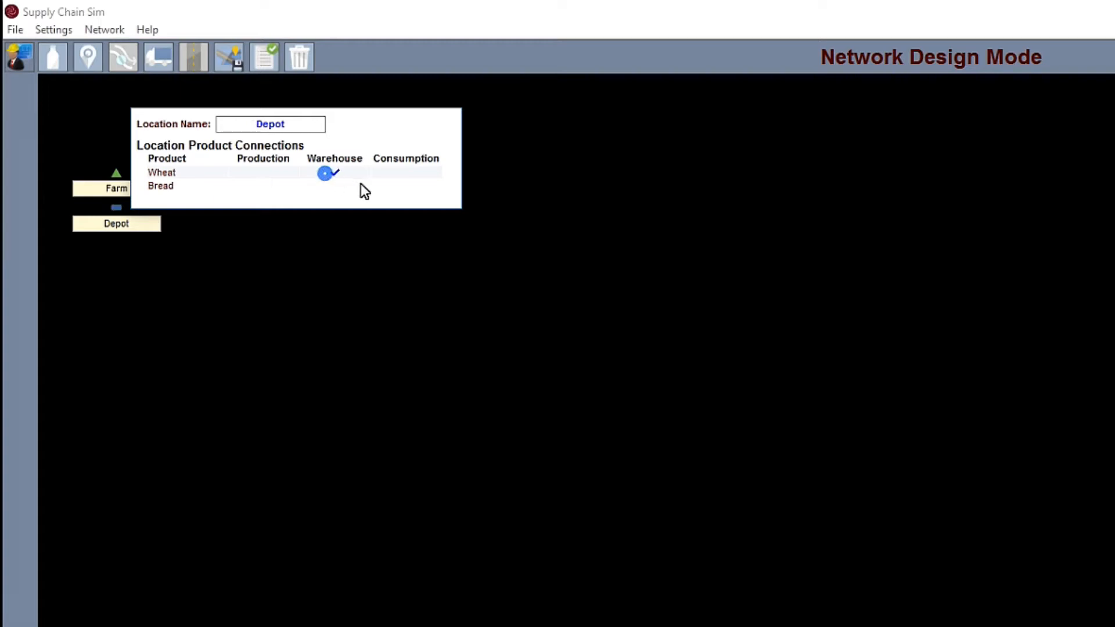
pyautogui.click(401, 187)
# Step: Add a location named Factory that consumes Wheat and produces Bread
pyautogui.click(90, 57)
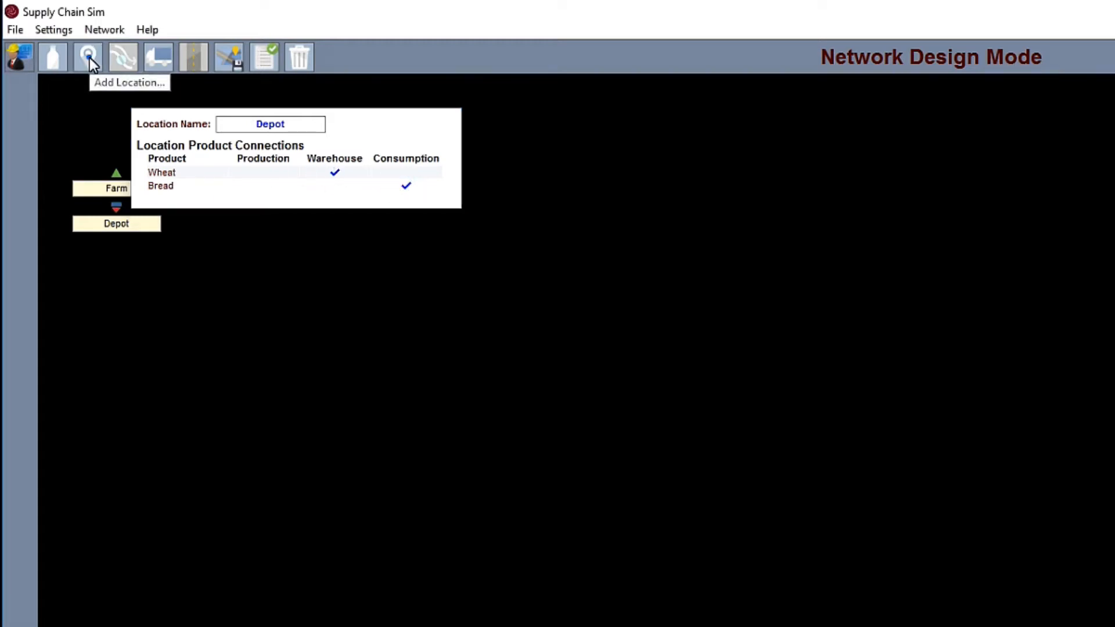
pyautogui.click(279, 165)
pyautogui.write('Factory')
pyautogui.press('Return')
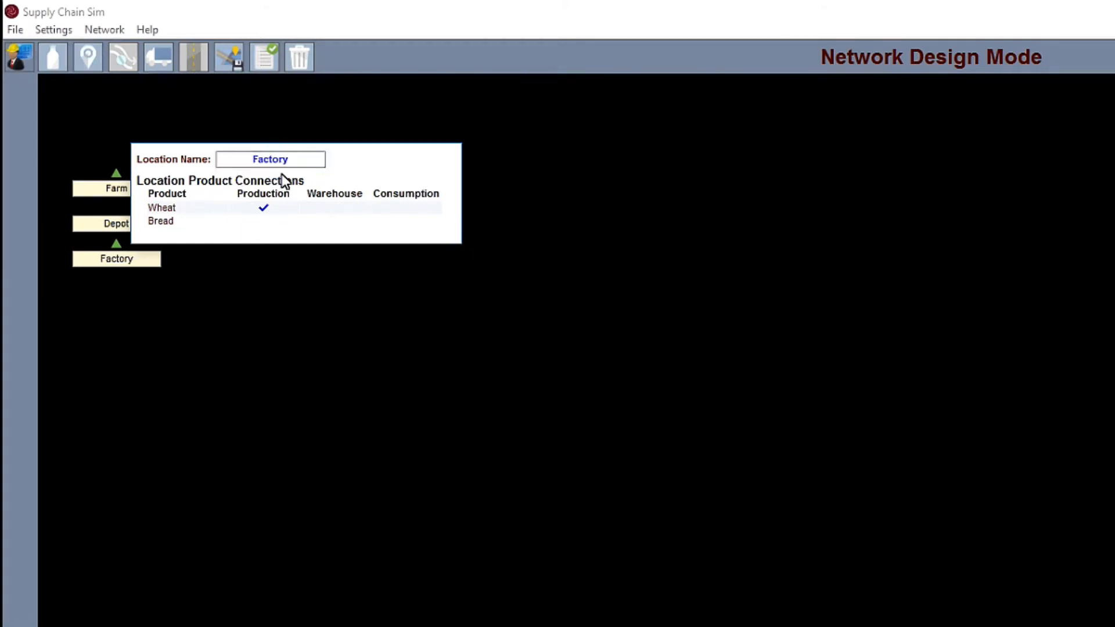
pyautogui.click(391, 209)
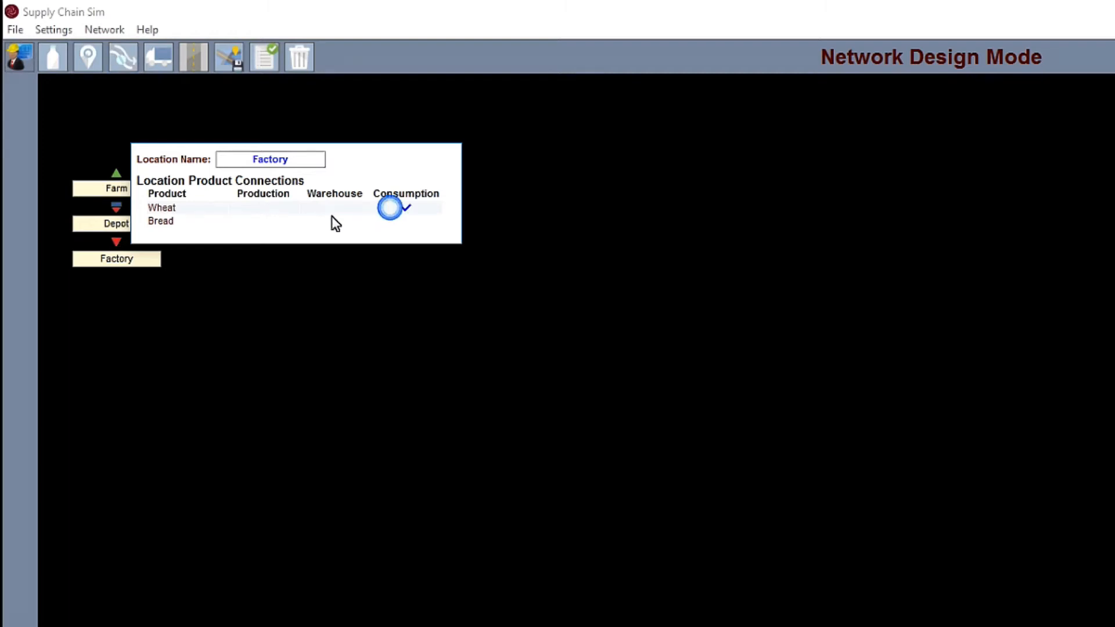
pyautogui.click(280, 221)
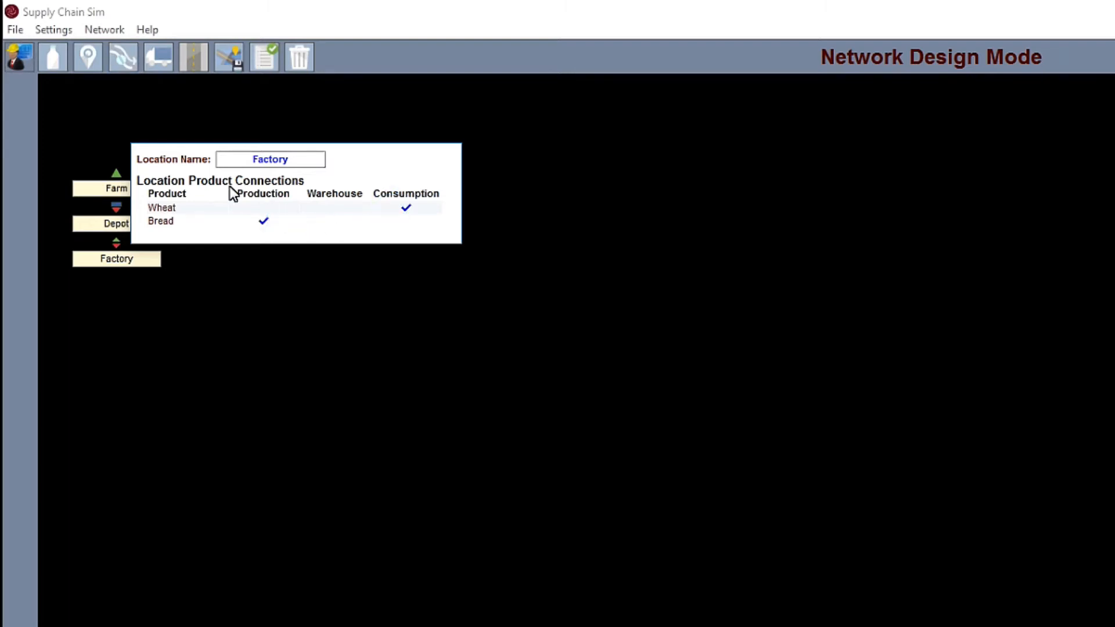
pyautogui.click(100, 153)
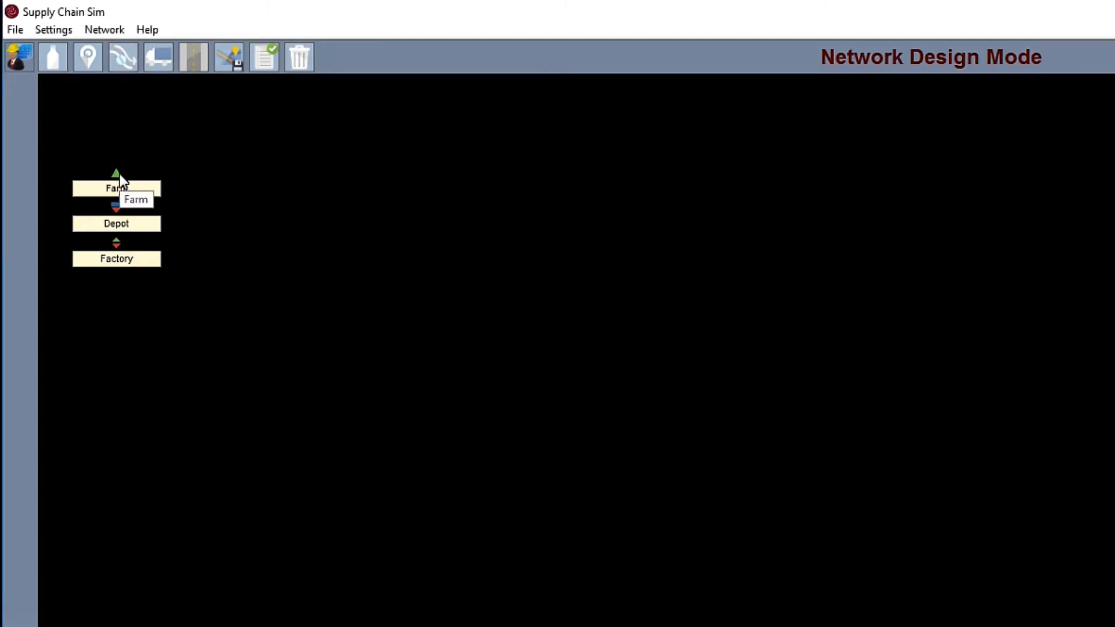
# Step: Duplicate the Farm location and name the copy Other Farm
pyautogui.rightClick(120, 174)
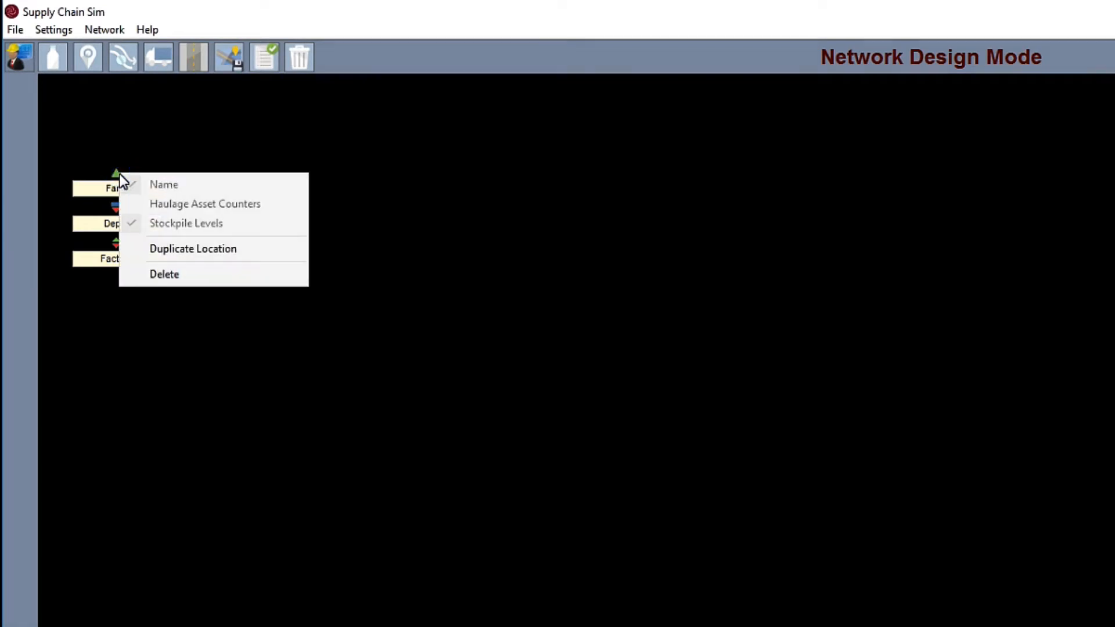
pyautogui.click(175, 249)
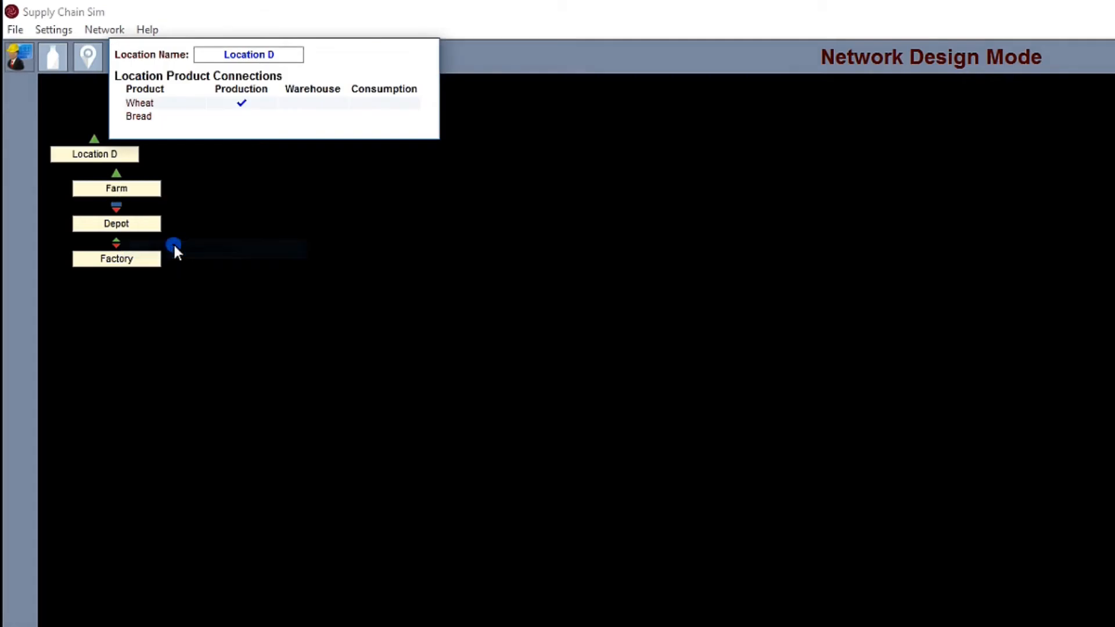
pyautogui.doubleClick(245, 53)
pyautogui.write('Other Farm')
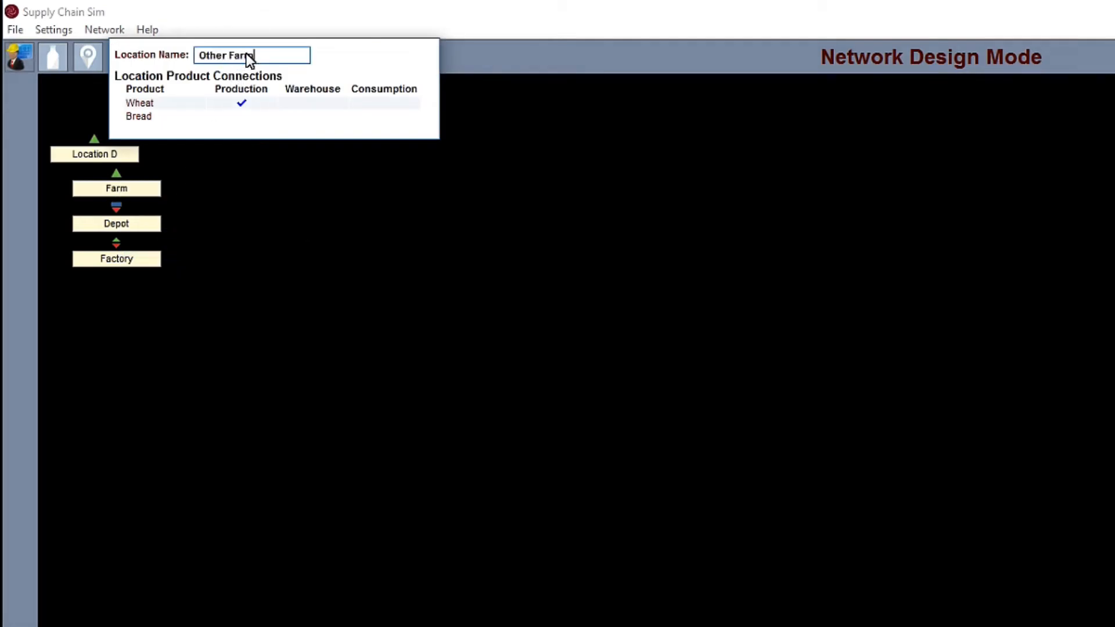
pyautogui.press('Return')
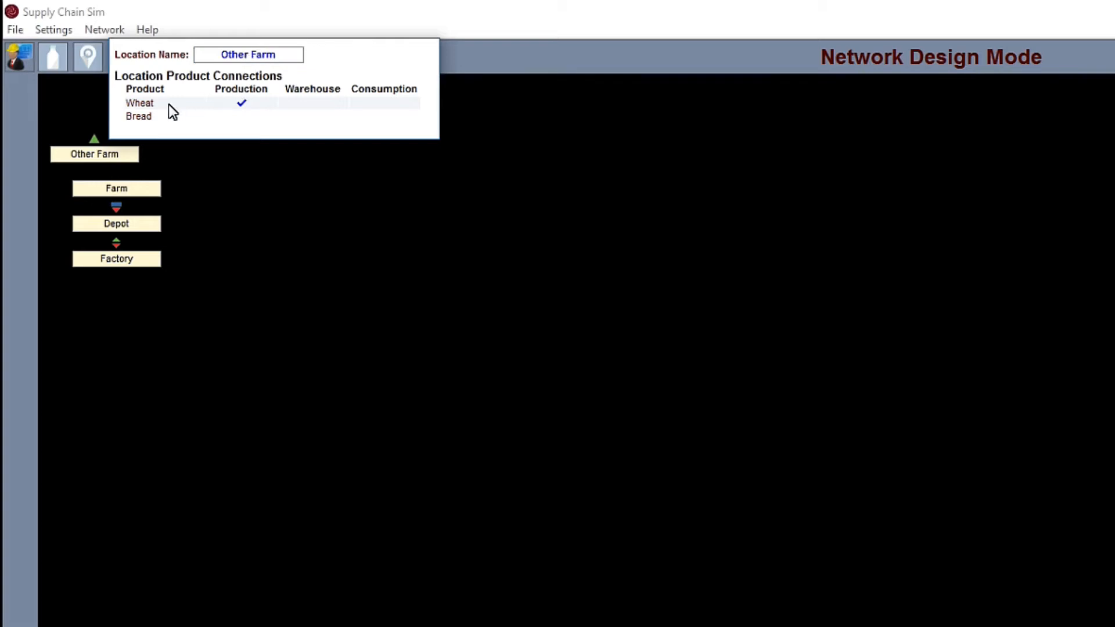
# Step: Spread out the locations, with Other Farm well below Farm, Depot to the right between the farms, and Factory farther right level with Depot
pyautogui.moveTo(98, 141); pyautogui.dragTo(123, 372)
pyautogui.moveTo(116, 249); pyautogui.dragTo(504, 287)
pyautogui.moveTo(126, 210); pyautogui.dragTo(304, 293)
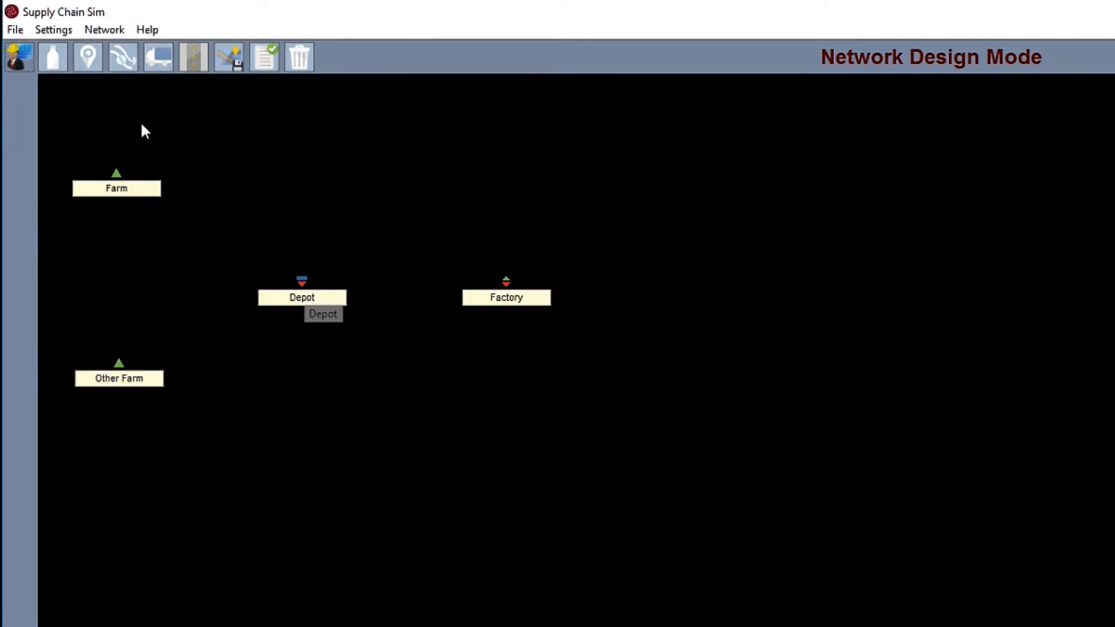
# Step: Create Wheat links from Farm to Depot, Depot to Factory, and Other Farm to Depot
pyautogui.click(123, 66)
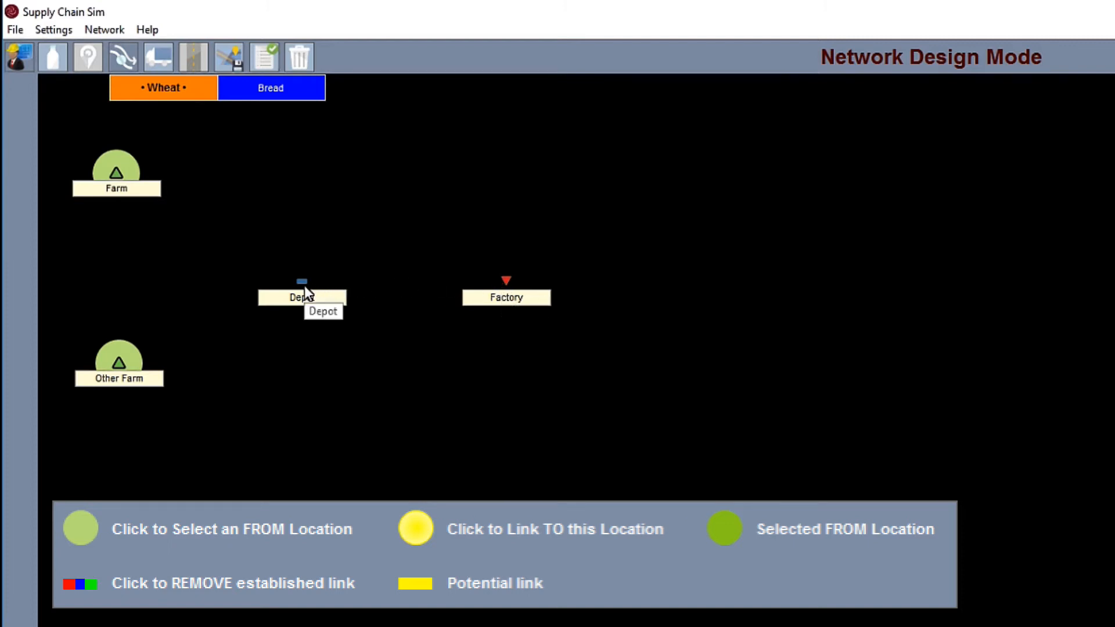
pyautogui.click(119, 173)
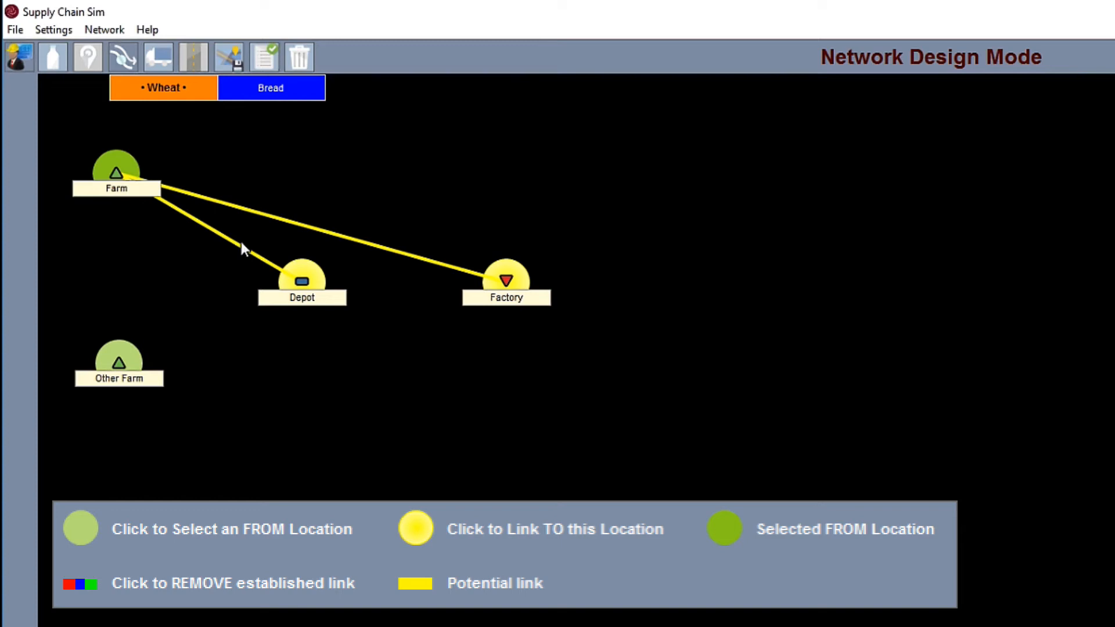
pyautogui.click(301, 280)
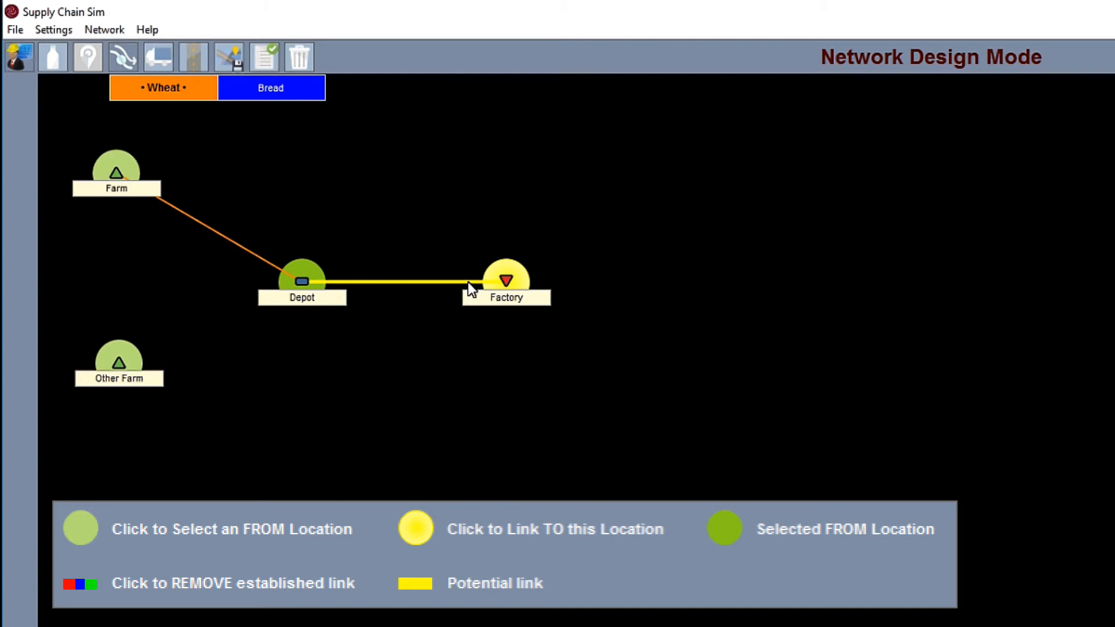
pyautogui.click(504, 278)
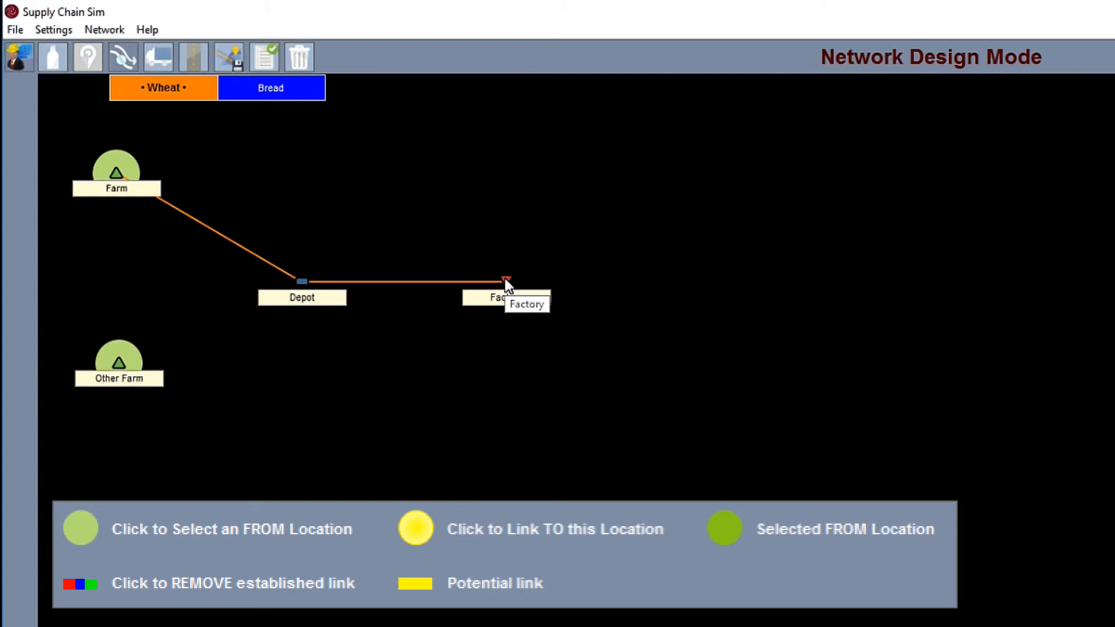
pyautogui.click(121, 366)
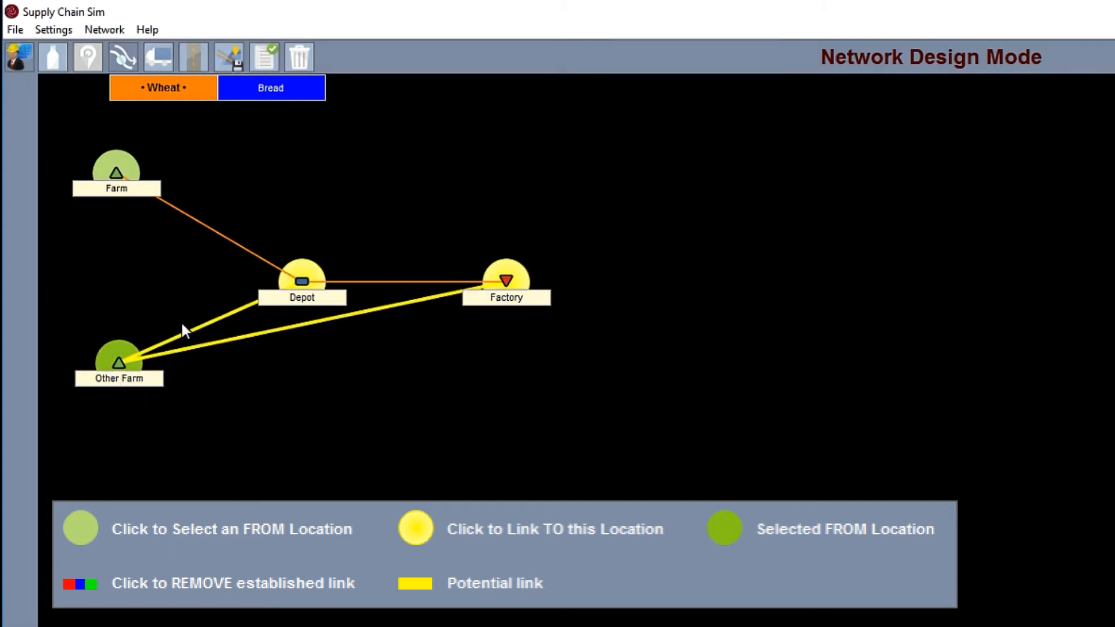
pyautogui.click(305, 282)
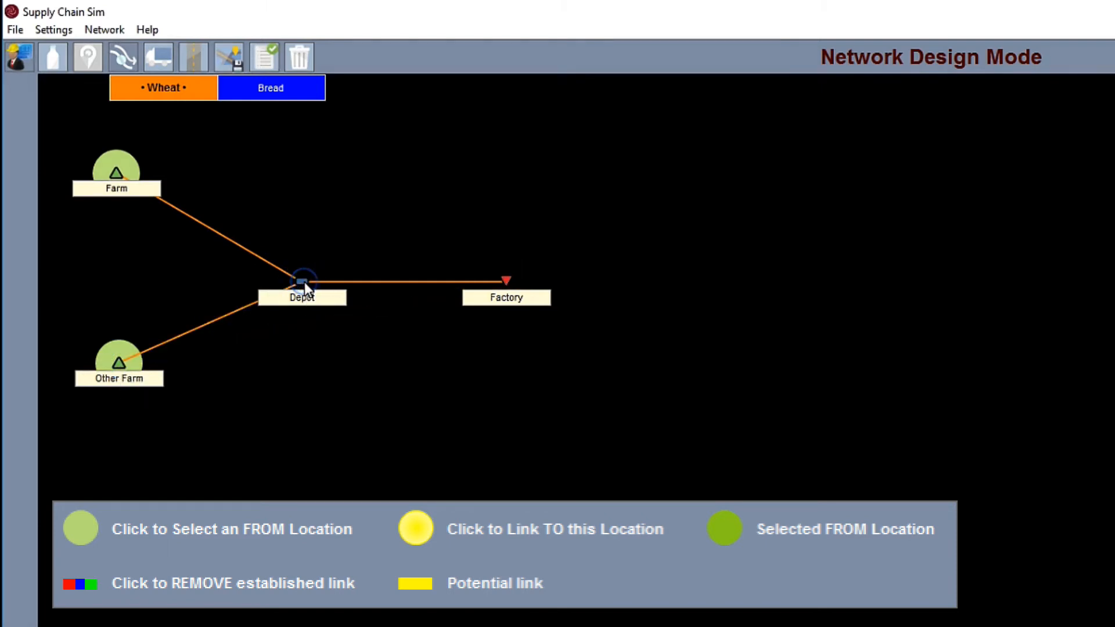
# Step: Create a Bread link from Factory to Depot
pyautogui.click(283, 91)
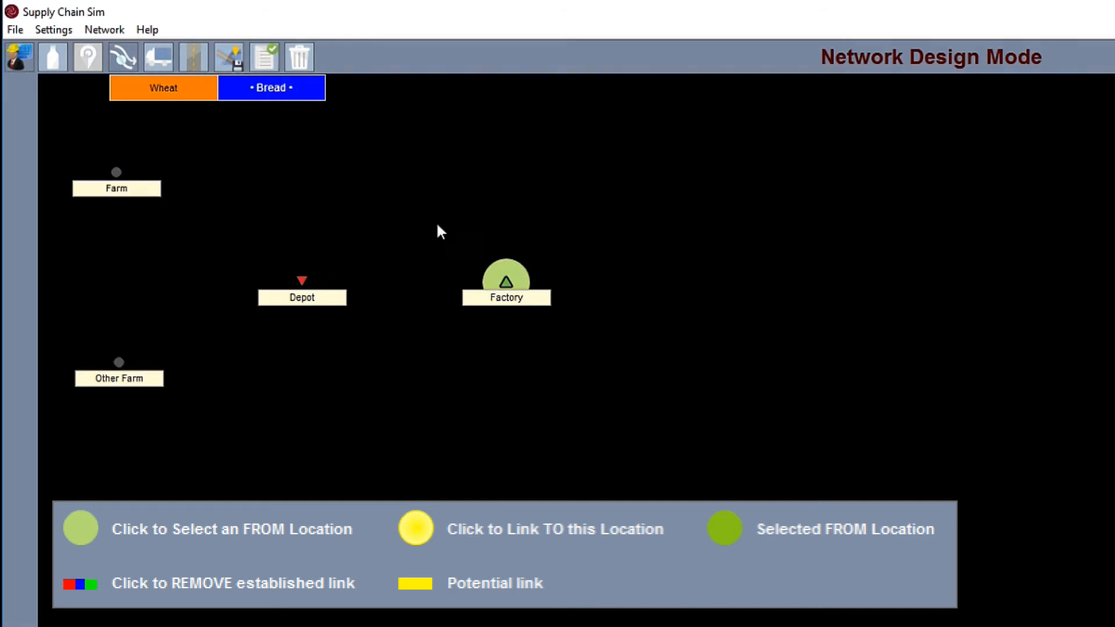
pyautogui.click(504, 286)
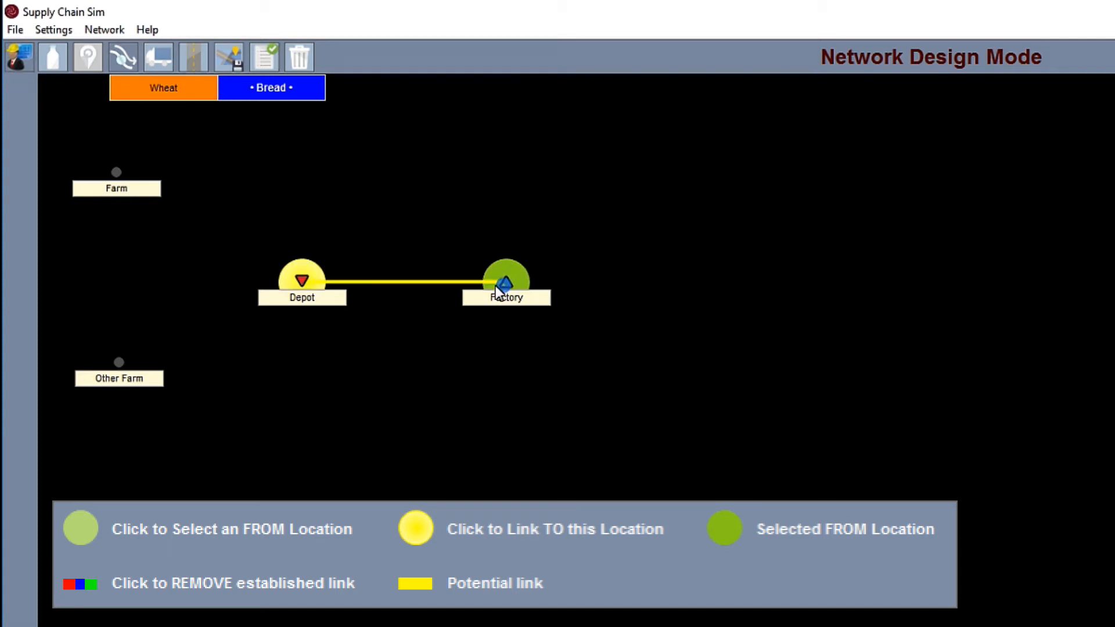
pyautogui.click(303, 284)
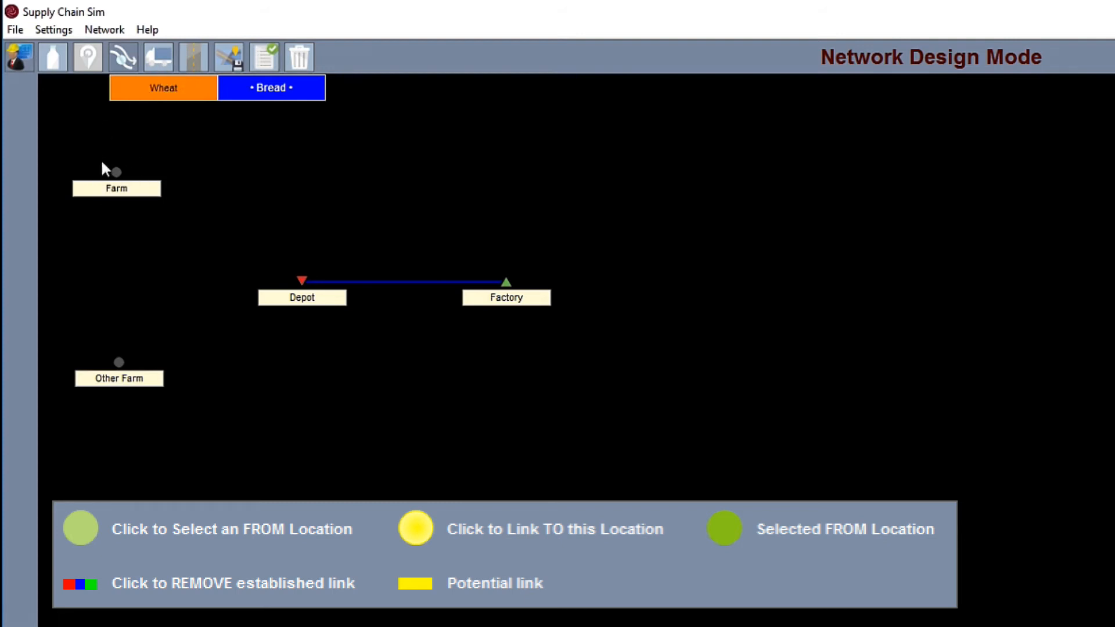
# Step: Rename the first fleet as Trucks and its asset group as Small
pyautogui.click(169, 61)
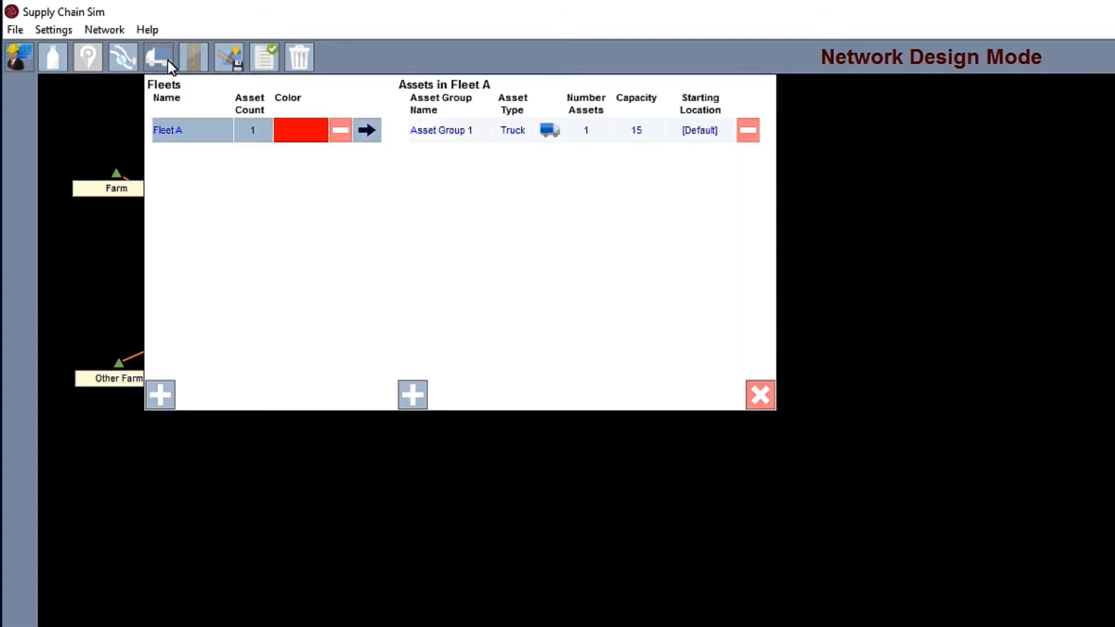
pyautogui.click(179, 131)
pyautogui.write('Trucks')
pyautogui.press('Return')
pyautogui.click(438, 127)
pyautogui.write('Small')
pyautogui.press('Return')
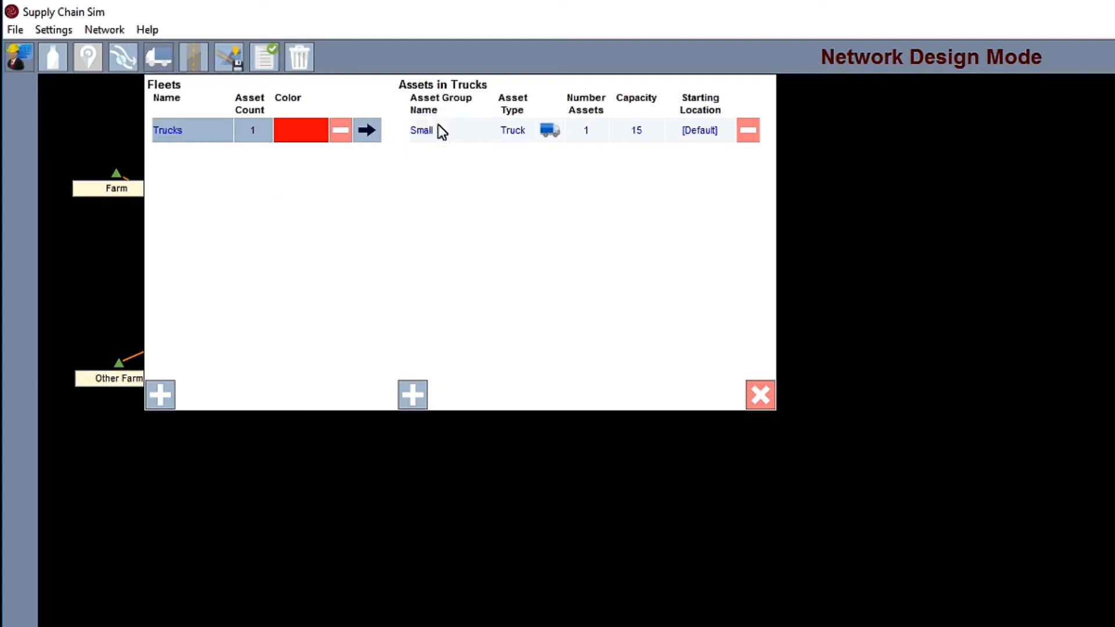
# Step: Add a second asset group named Large to the Trucks fleet
pyautogui.click(413, 394)
pyautogui.click(466, 157)
pyautogui.write('Large')
pyautogui.press('Return')
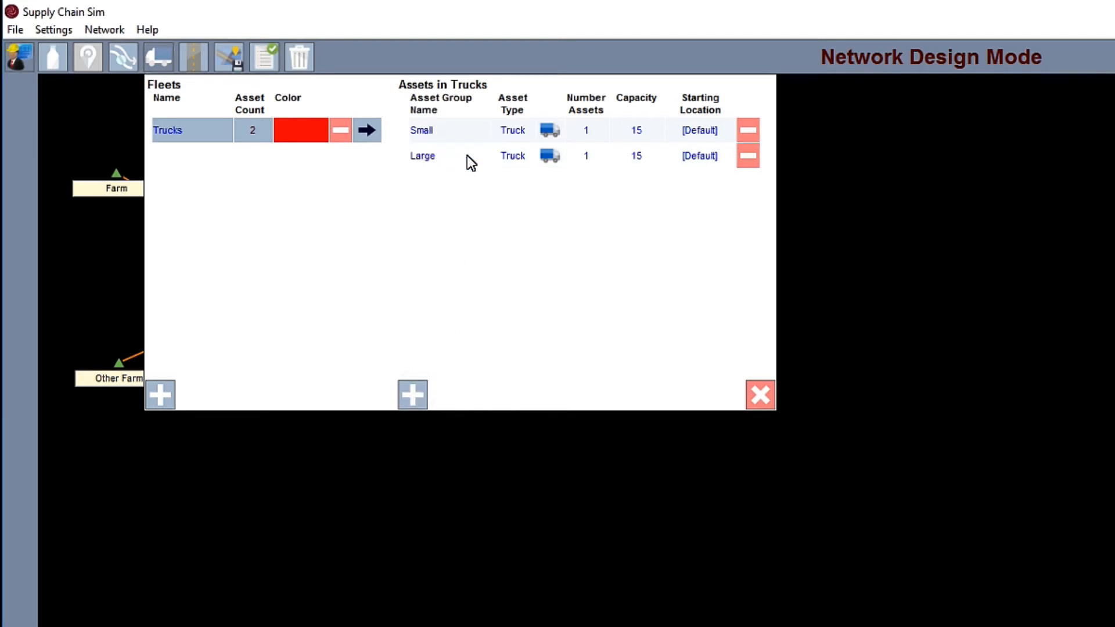
# Step: Set Small and Large to 2 assets each, and give Large the black truck image and a capacity of 30
pyautogui.click(588, 130)
pyautogui.write('2')
pyautogui.click(592, 155)
pyautogui.write('2')
pyautogui.press('Return')
pyautogui.click(551, 157)
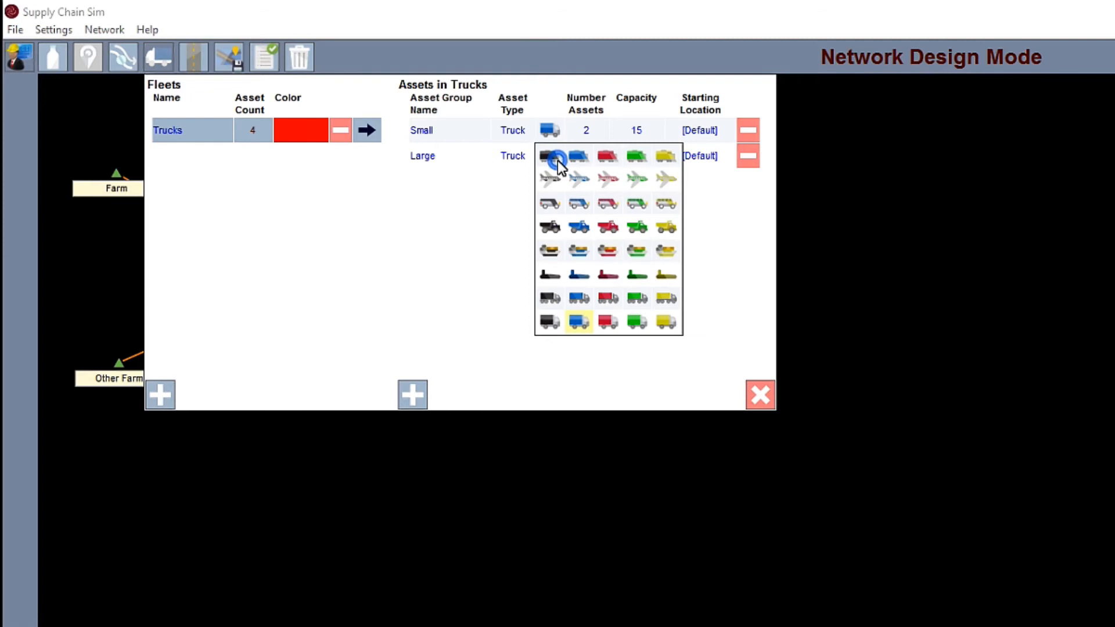
pyautogui.click(551, 322)
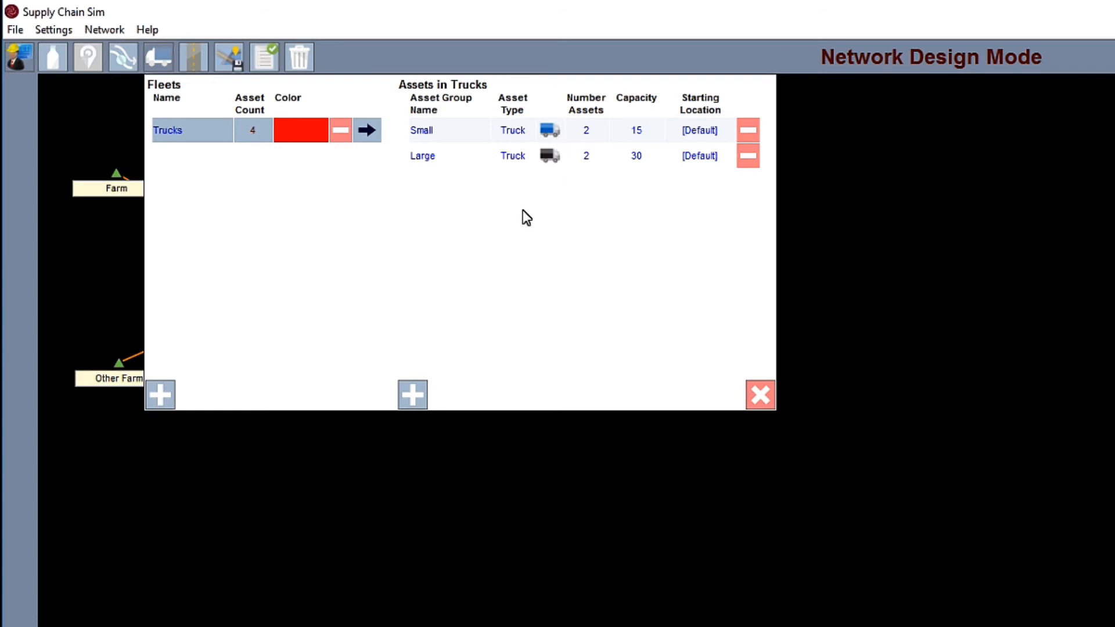
# Step: Add a second fleet and name it Trains
pyautogui.click(166, 389)
pyautogui.click(202, 162)
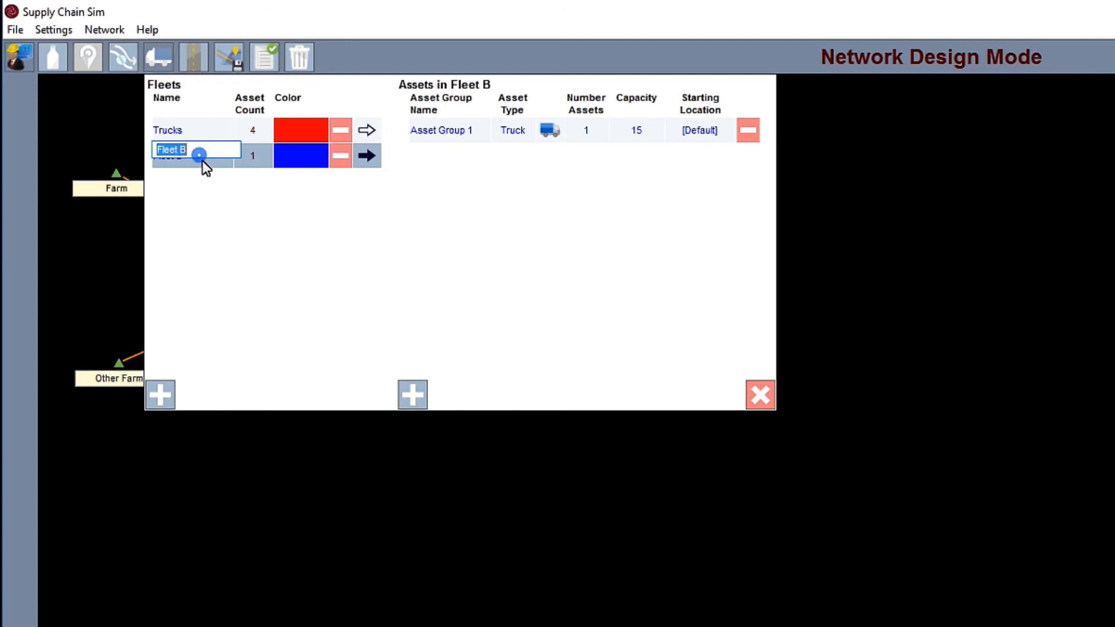
pyautogui.write('TR')
pyautogui.press('BackSpace')
pyautogui.write('rains')
pyautogui.press('Return')
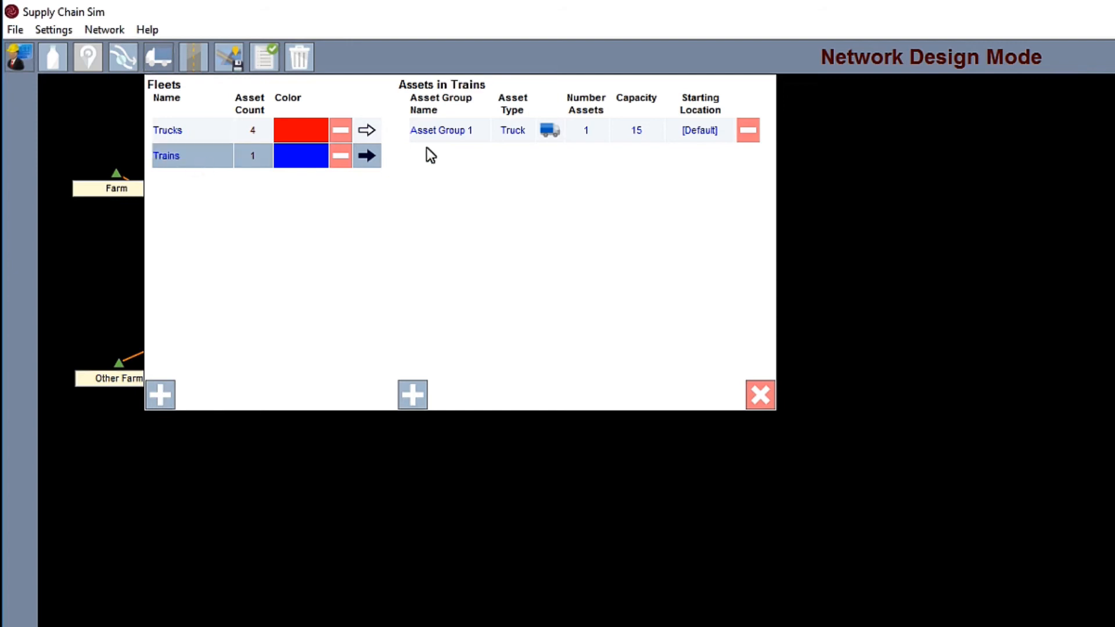
# Step: Rename the Trains fleet's asset group as Trains, with asset type Train and the black train image
pyautogui.click(444, 142)
pyautogui.write('Trains')
pyautogui.press('Return')
pyautogui.click(497, 131)
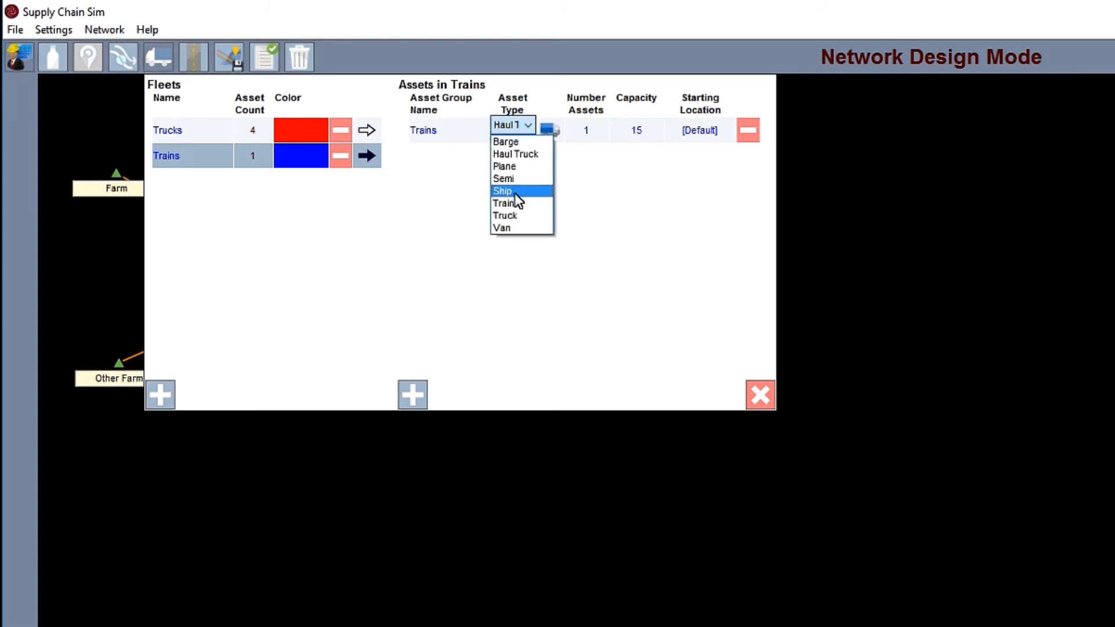
pyautogui.click(515, 200)
pyautogui.click(548, 131)
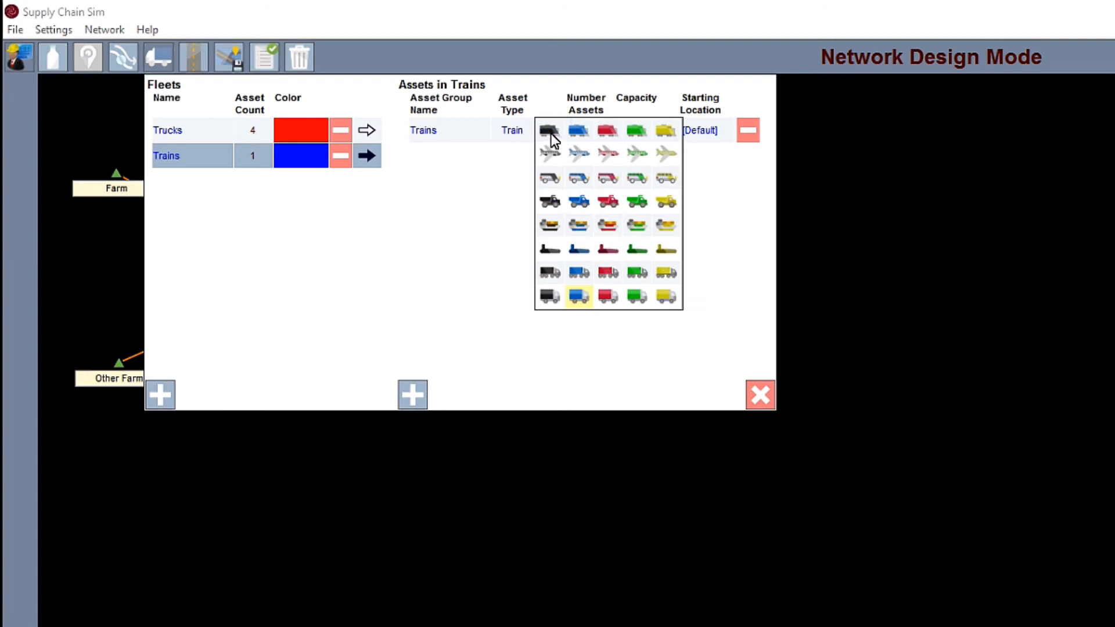
pyautogui.click(550, 132)
# Step: Set the Trains asset group to 2 assets with a capacity of 50, and close the fleet settings
pyautogui.click(592, 130)
pyautogui.write('2')
pyautogui.click(633, 130)
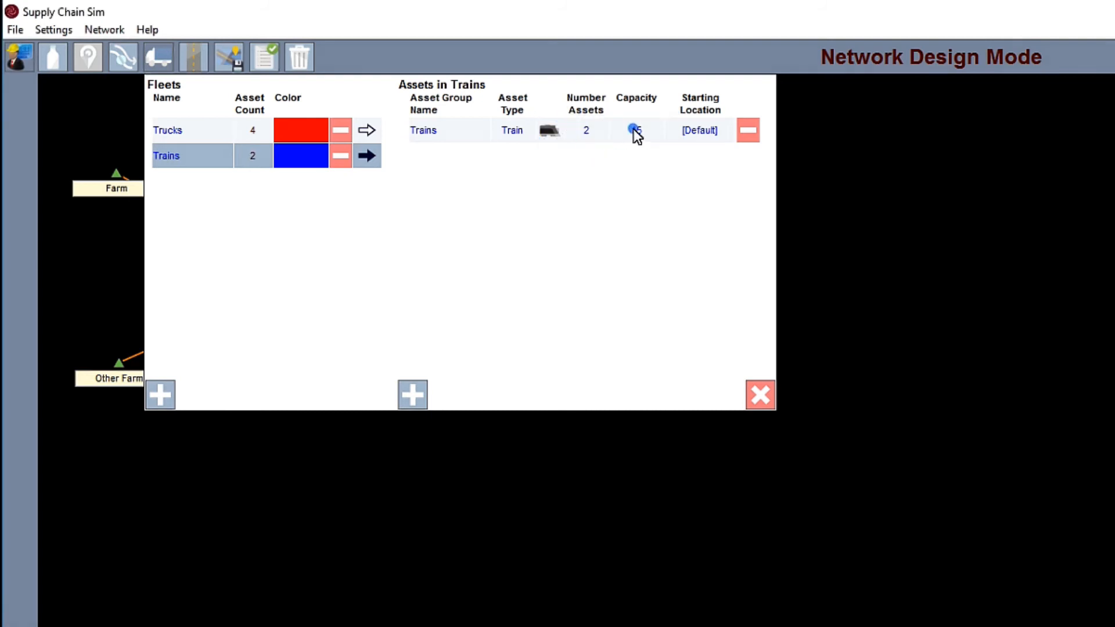
pyautogui.write('50')
pyautogui.press('Return')
pyautogui.click(761, 396)
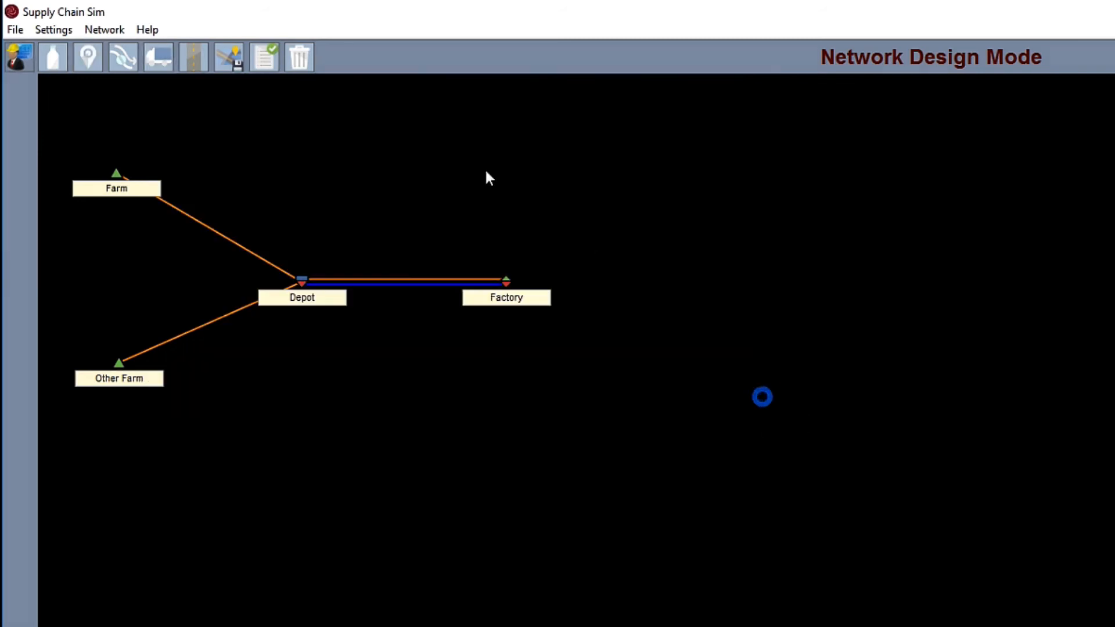
# Step: Assign the Trucks fleet to the Farm to Depot and Other Farm to Depot paths
pyautogui.click(200, 59)
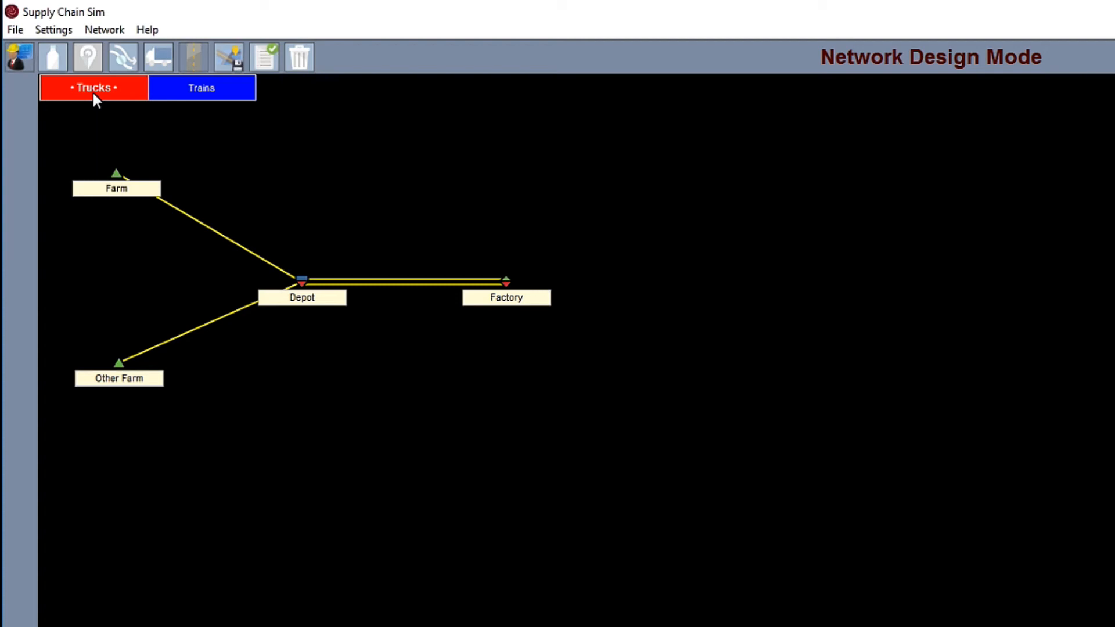
pyautogui.click(207, 234)
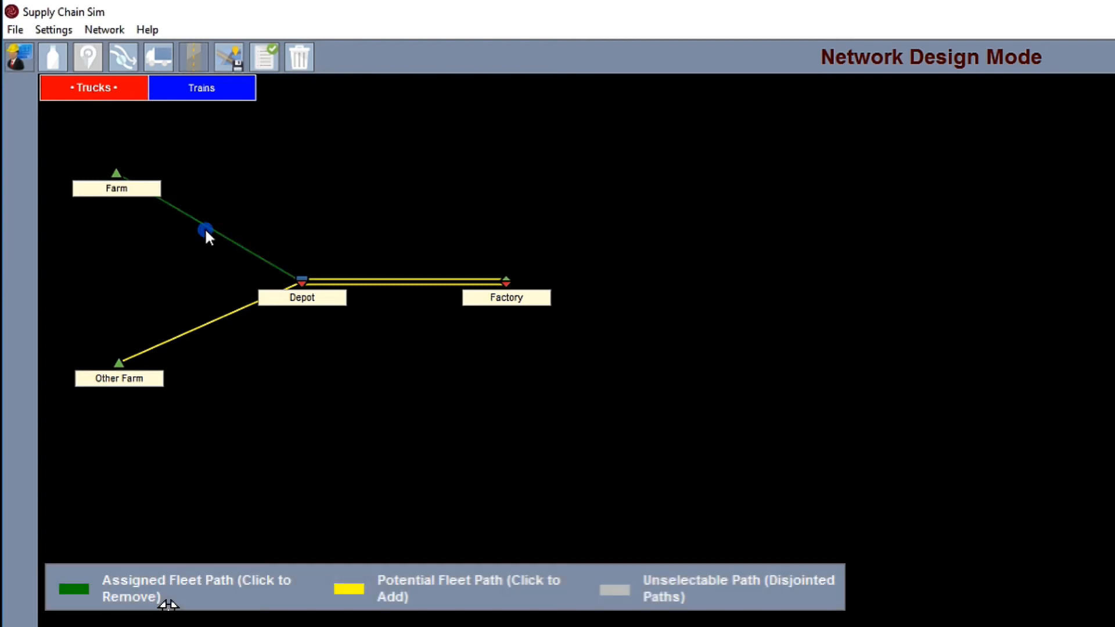
pyautogui.click(206, 326)
pyautogui.click(207, 328)
pyautogui.click(207, 327)
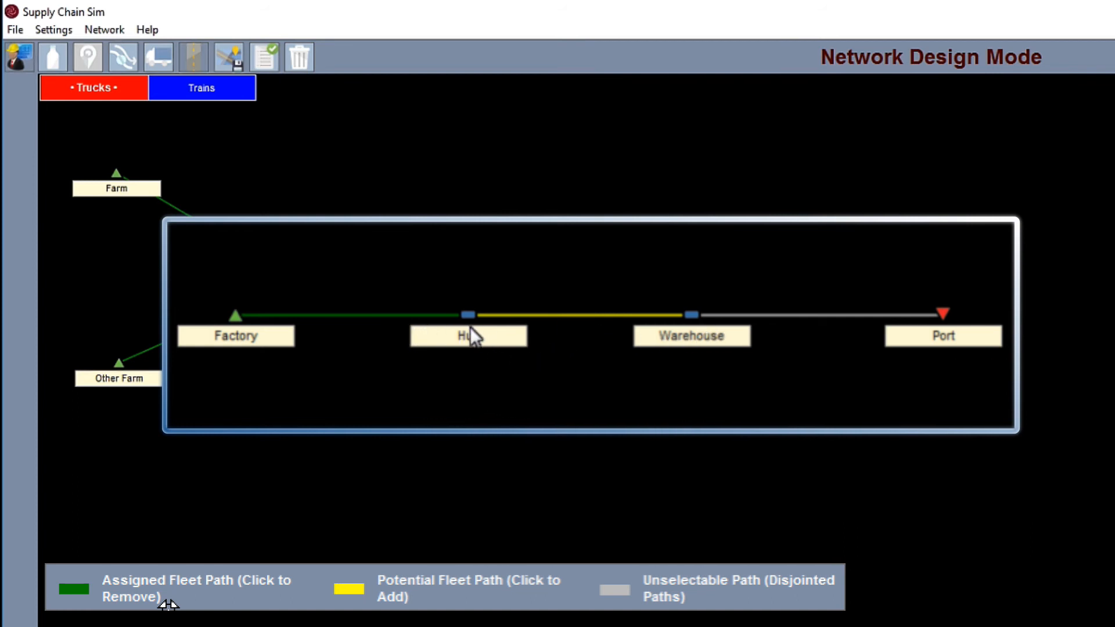
pyautogui.click(574, 318)
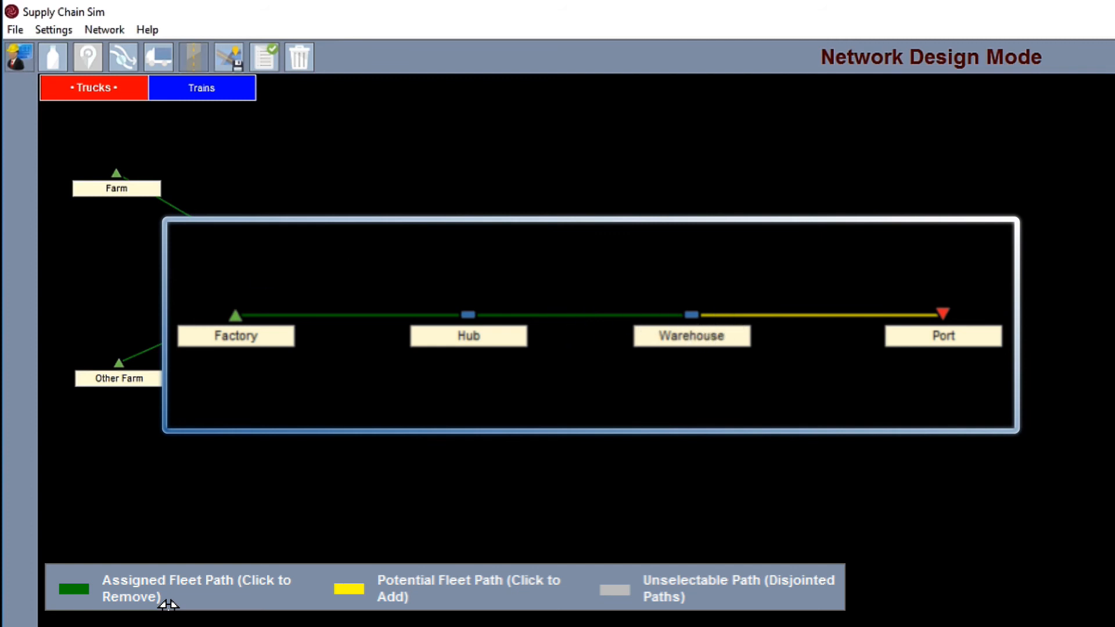
# Step: Assign the Trains fleet to both the Bread and Wheat paths between Depot and Factory
pyautogui.click(234, 92)
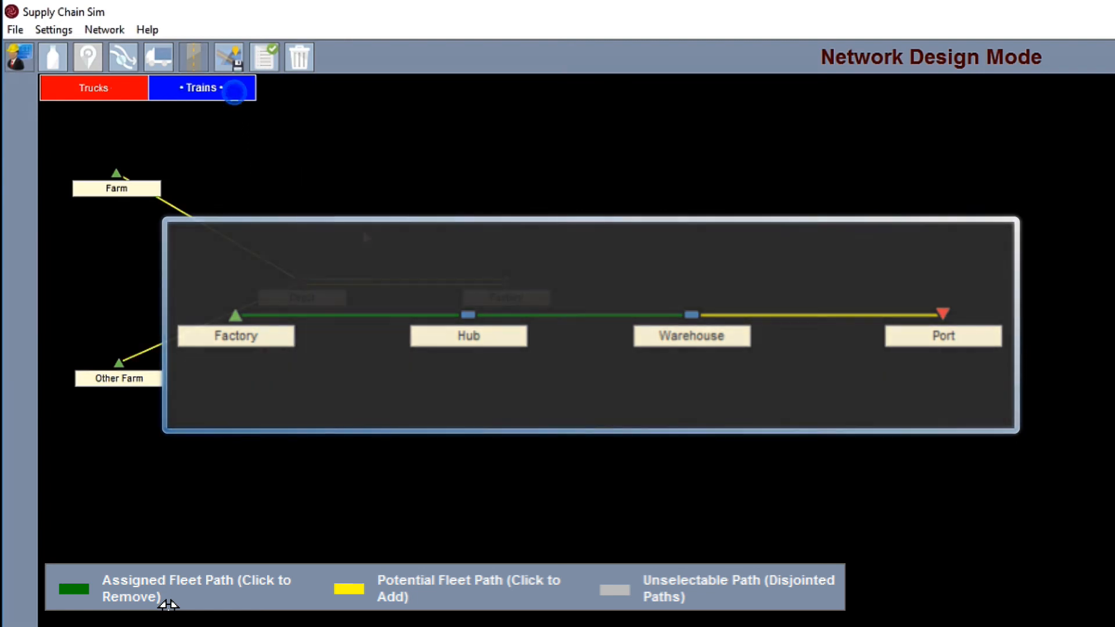
pyautogui.click(387, 283)
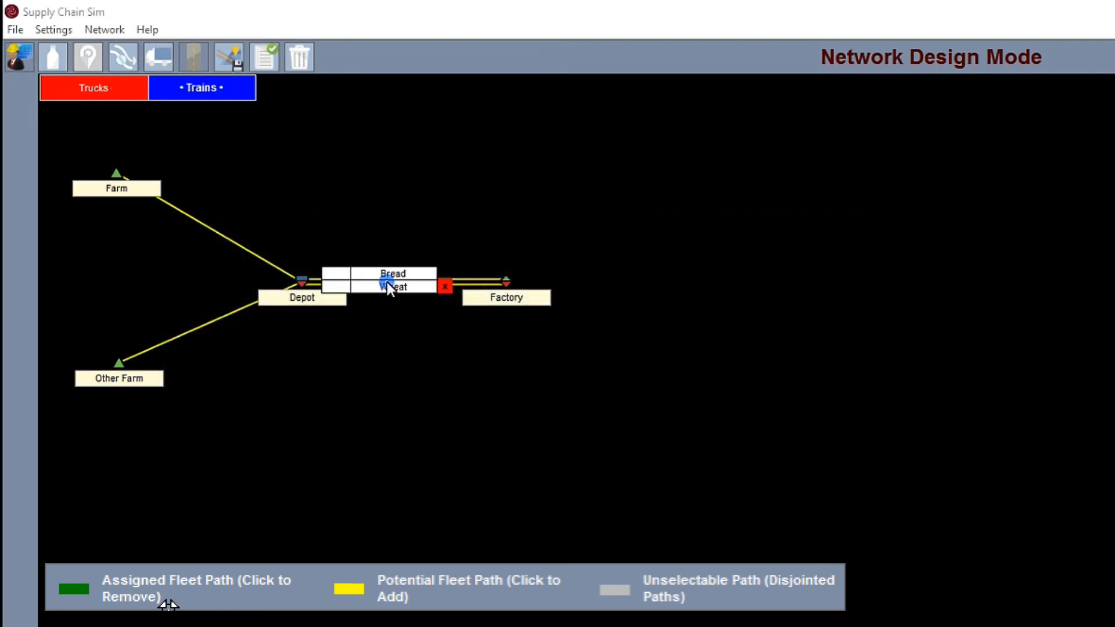
pyautogui.click(342, 276)
pyautogui.click(342, 287)
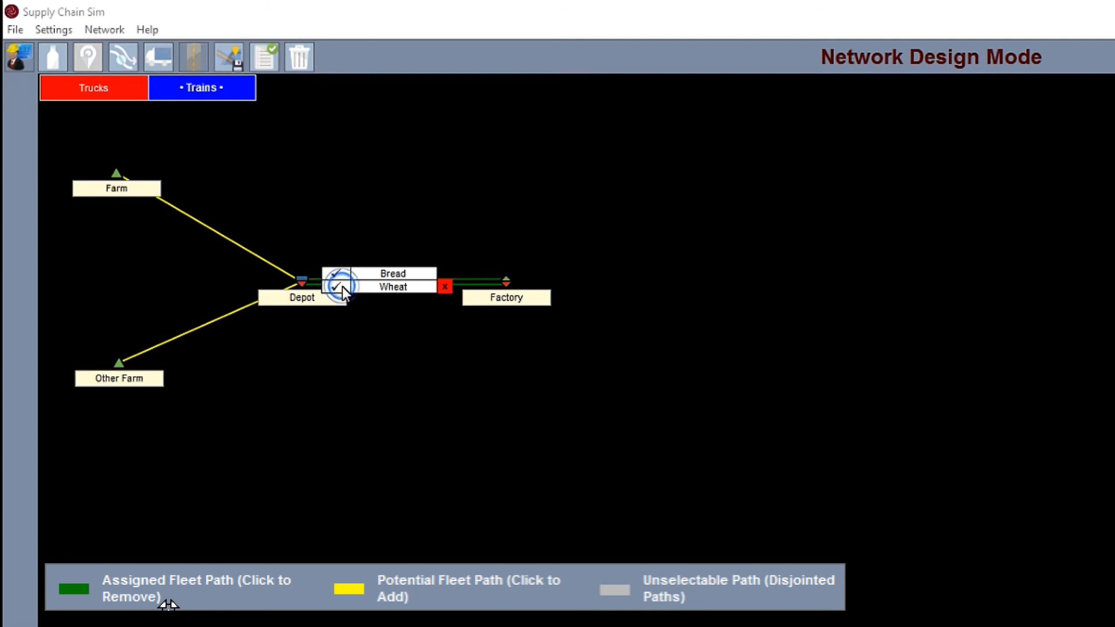
pyautogui.click(443, 288)
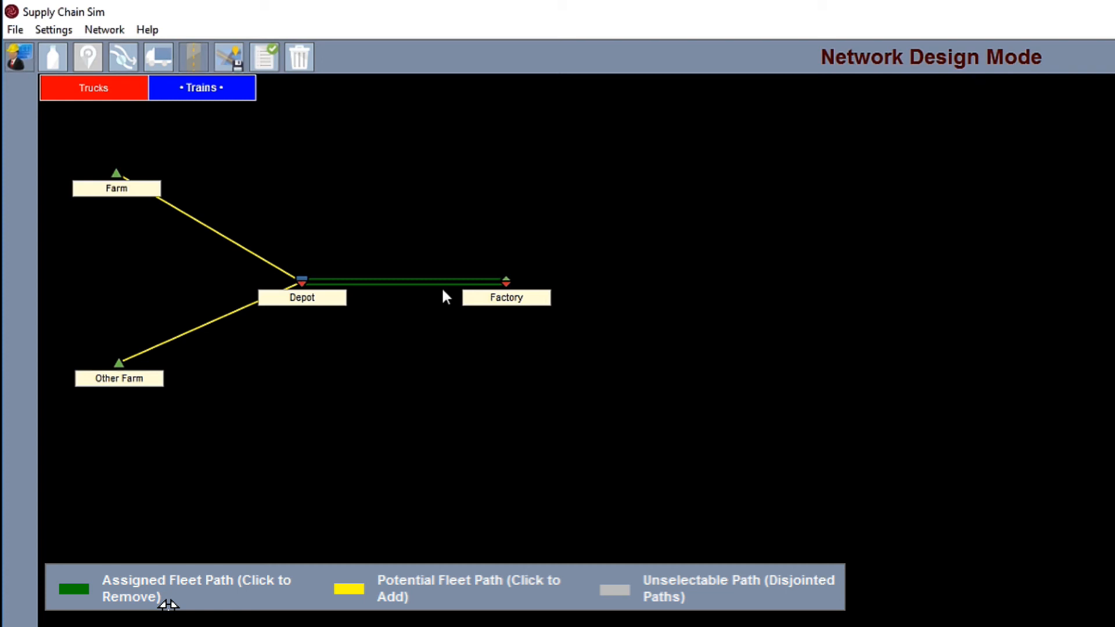
pyautogui.click(392, 281)
pyautogui.click(342, 271)
pyautogui.click(451, 288)
pyautogui.click(444, 282)
pyautogui.click(396, 273)
pyautogui.click(406, 335)
# Step: Browse the image files in the Artwork folder and leave without loading one
pyautogui.click(232, 55)
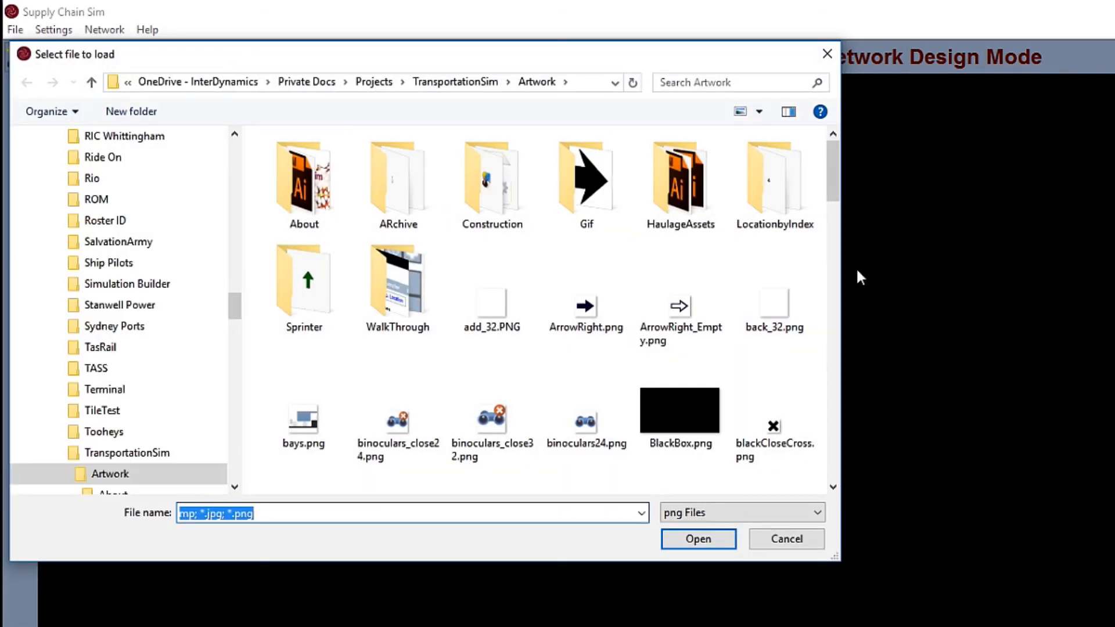
pyautogui.moveTo(839, 187); pyautogui.dragTo(824, 339)
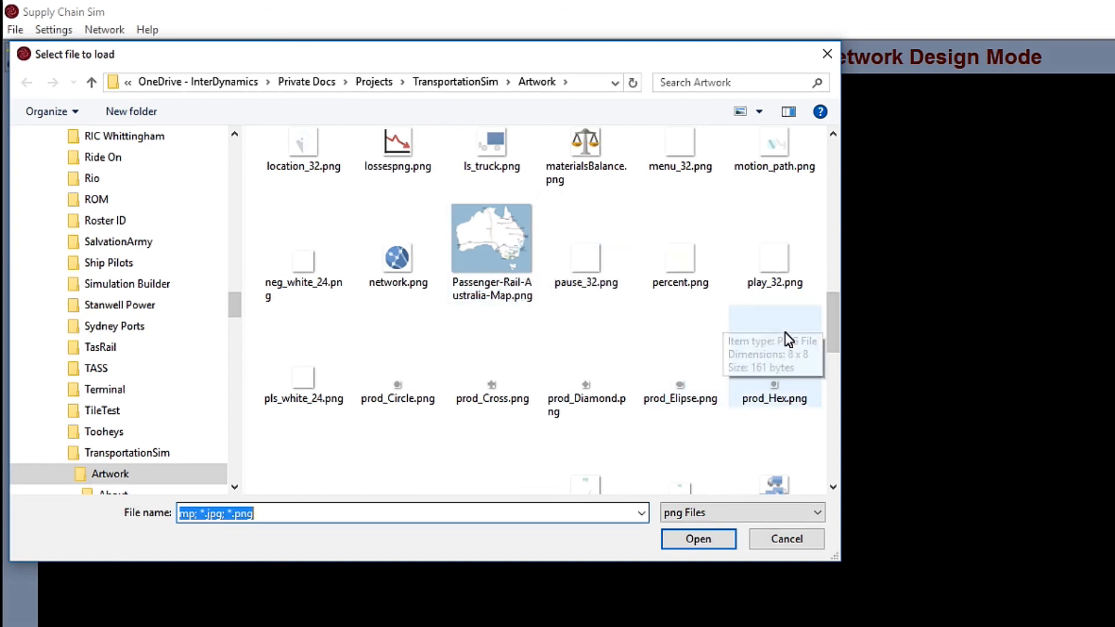
pyautogui.moveTo(836, 337); pyautogui.dragTo(840, 459)
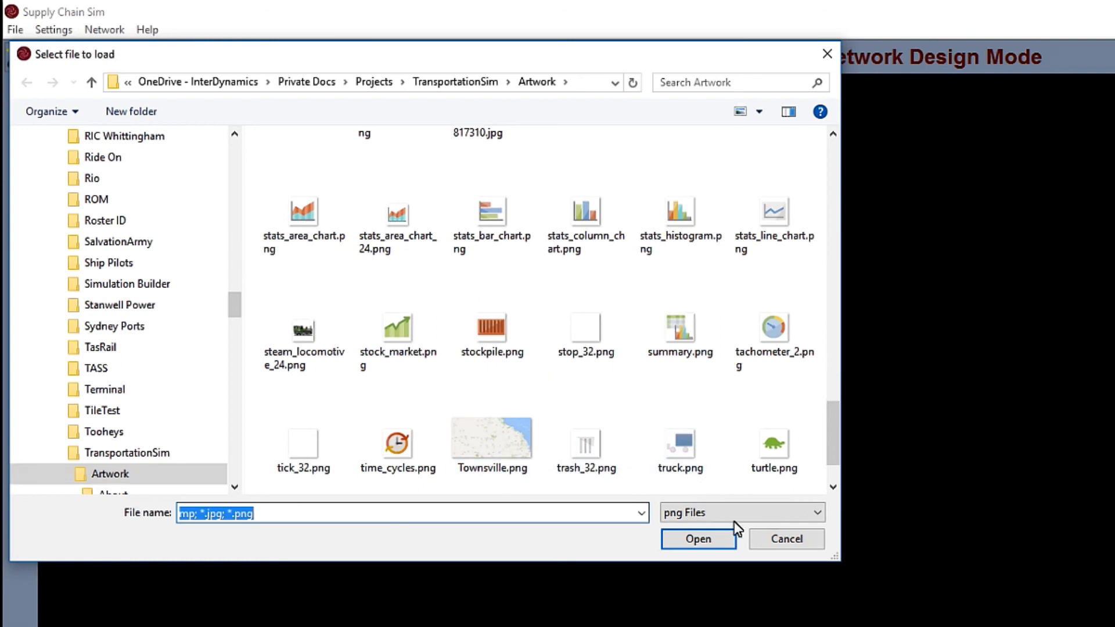
pyautogui.click(786, 540)
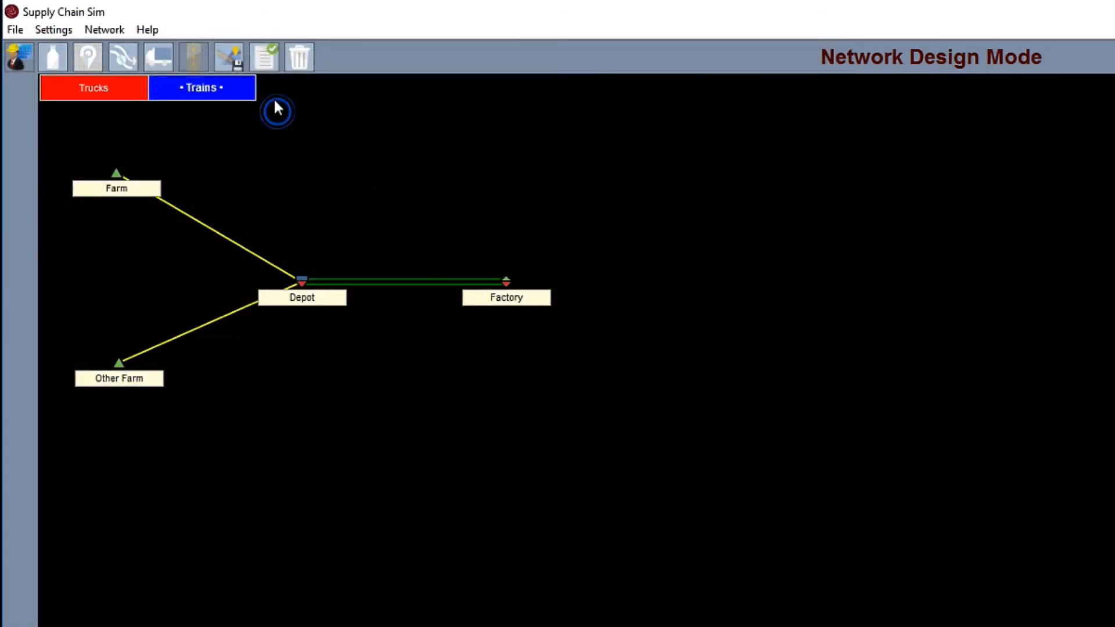
# Step: Test the network configuration for errors and warnings, and dismiss the report
pyautogui.click(260, 62)
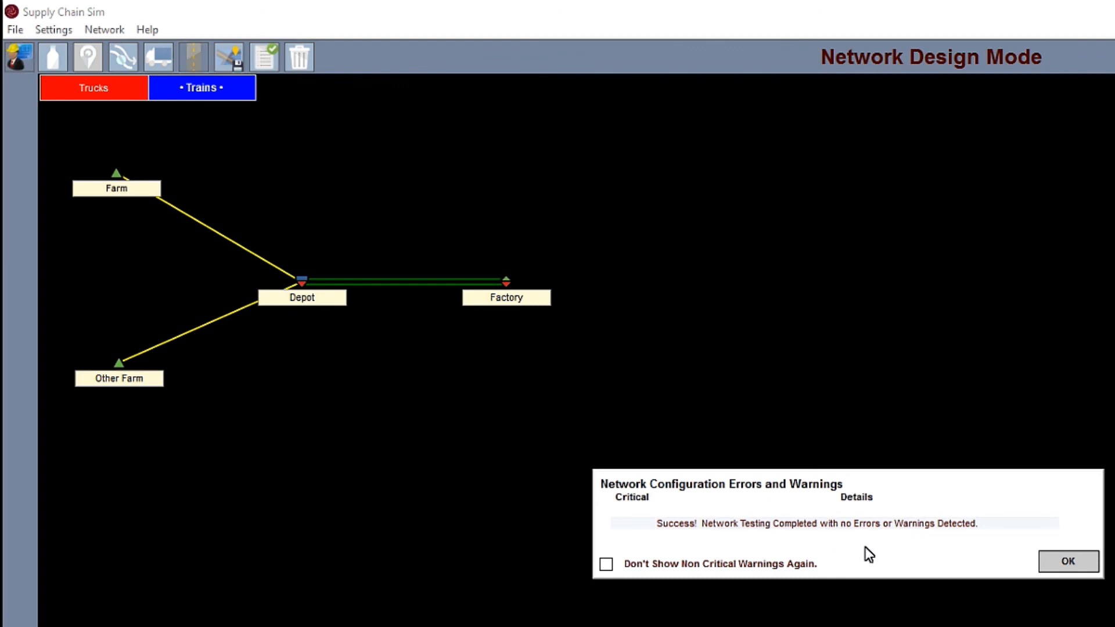
pyautogui.click(1079, 560)
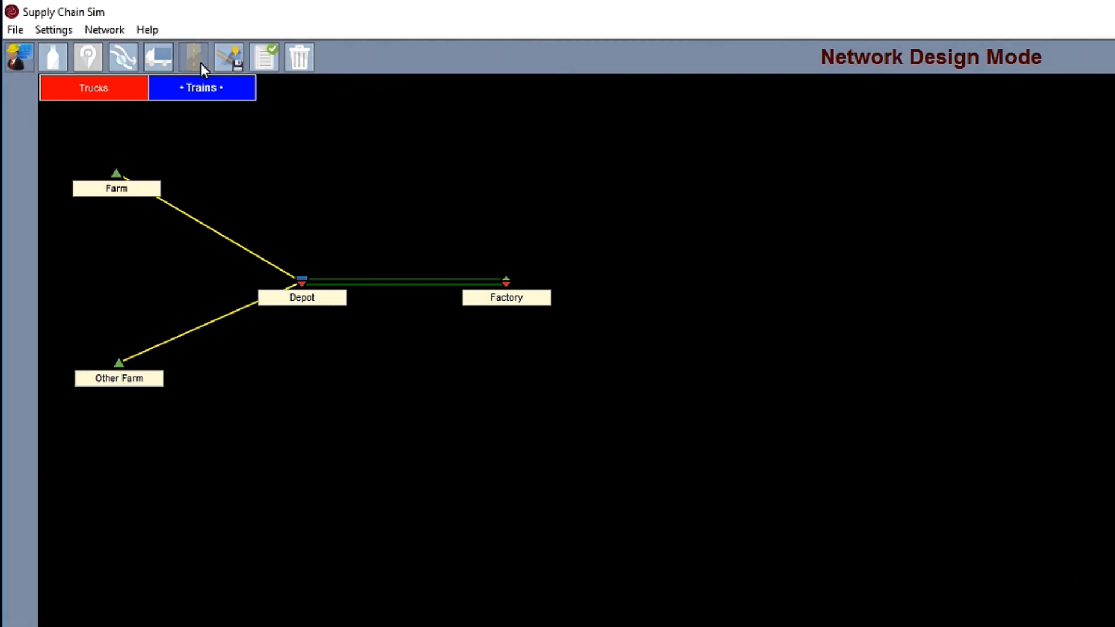
# Step: Unassign the Trains fleet from the Bread path between Factory and Depot, and test the network configuration again
pyautogui.click(394, 282)
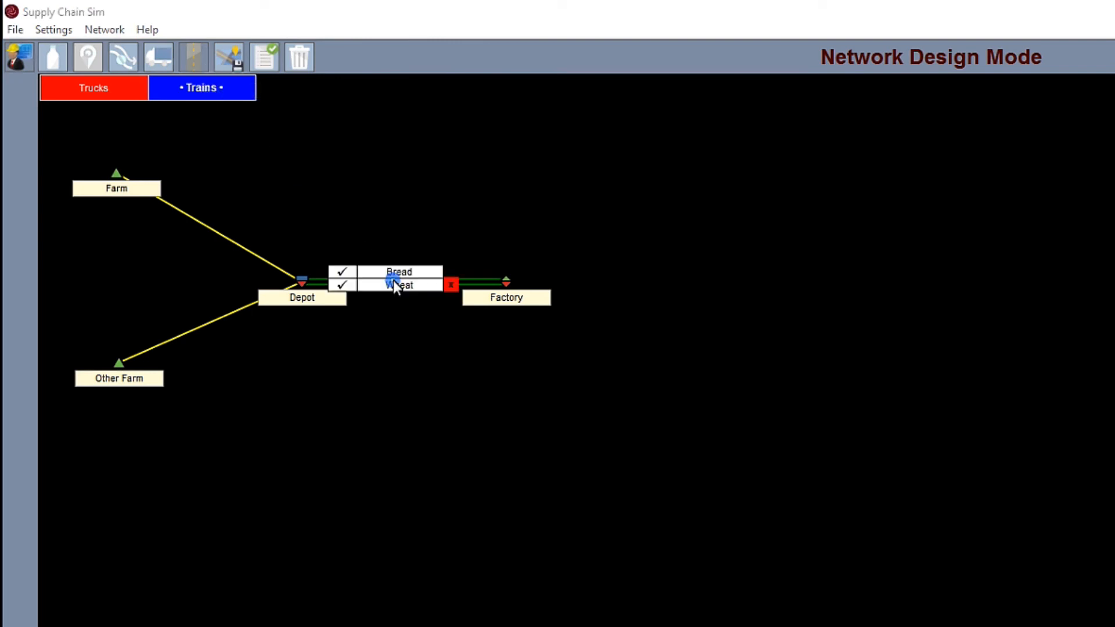
pyautogui.click(353, 271)
pyautogui.click(451, 286)
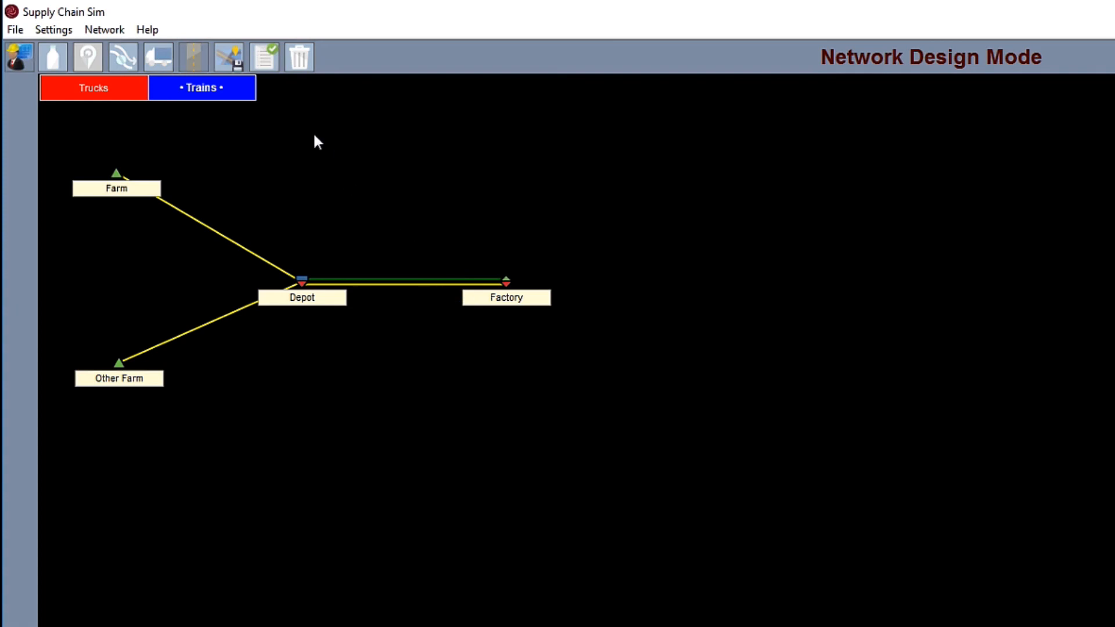
pyautogui.click(267, 57)
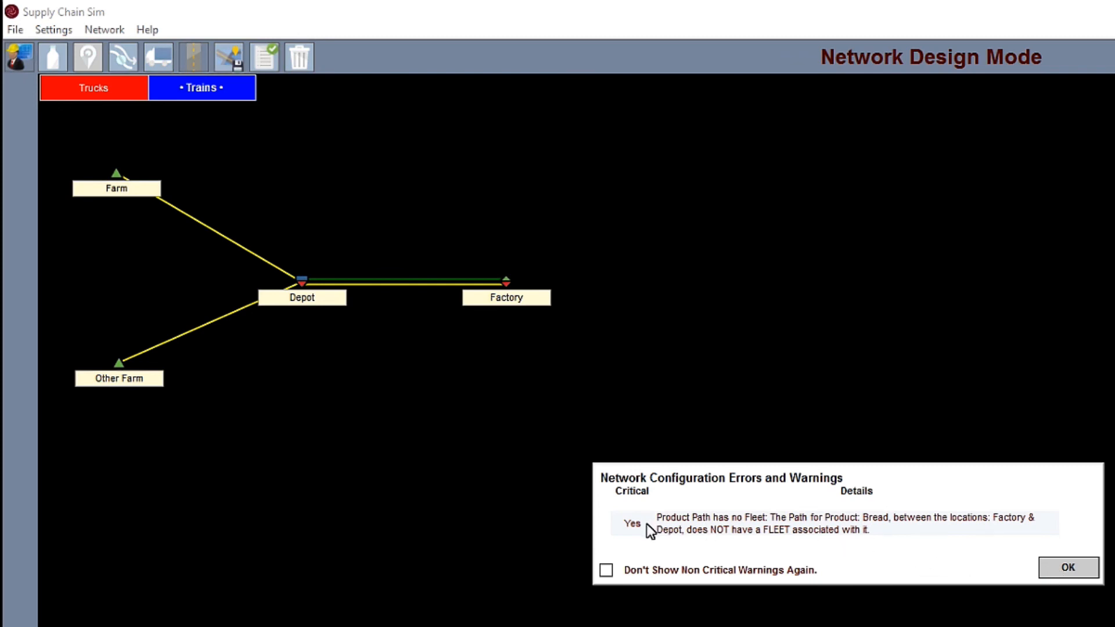
pyautogui.click(1062, 573)
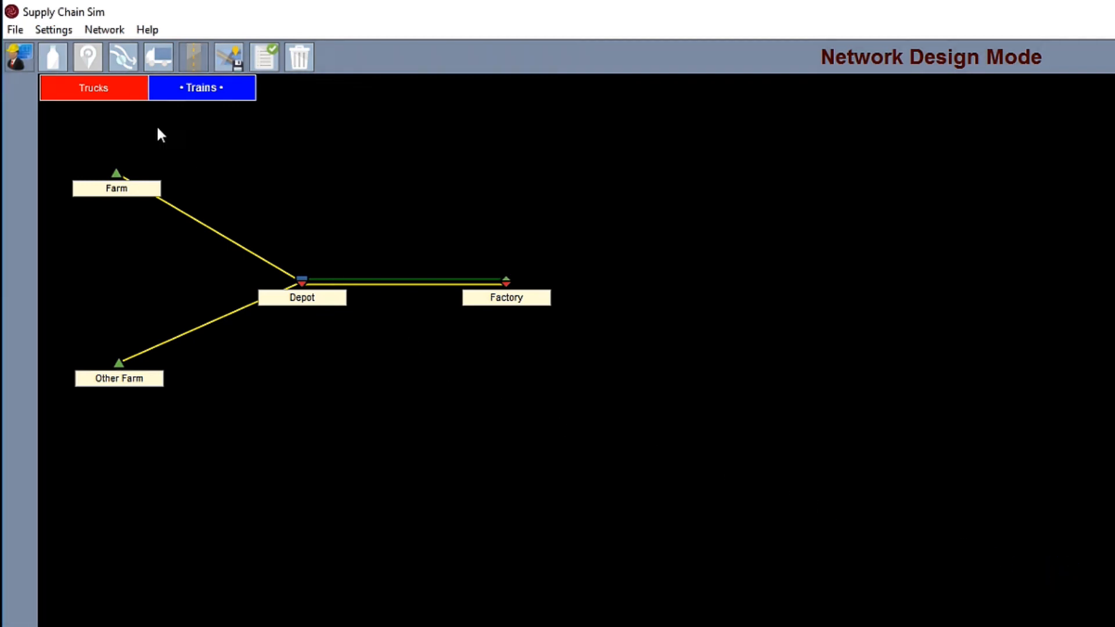
# Step: Leave network design mode and review Farm's production, loading bay and bay hours settings
pyautogui.click(19, 59)
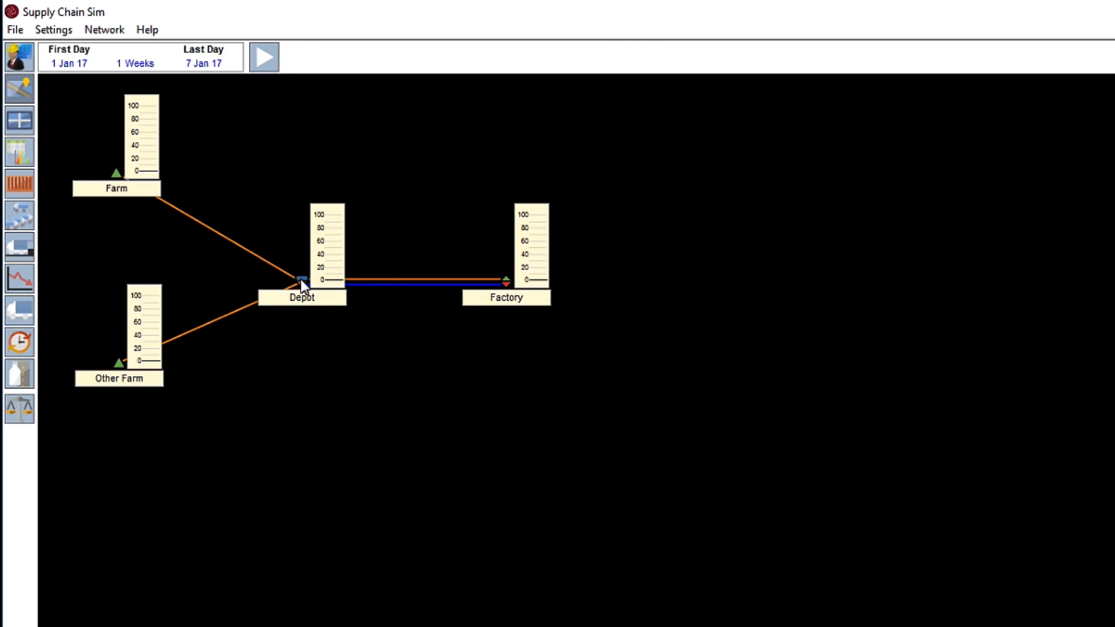
pyautogui.doubleClick(117, 173)
pyautogui.click(298, 212)
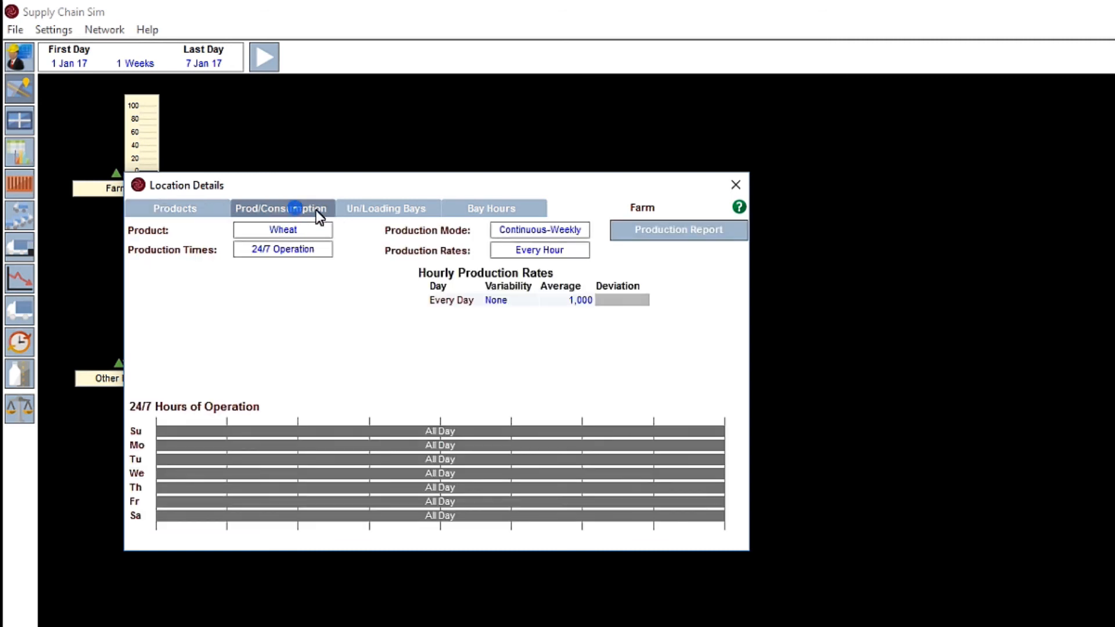
pyautogui.click(360, 214)
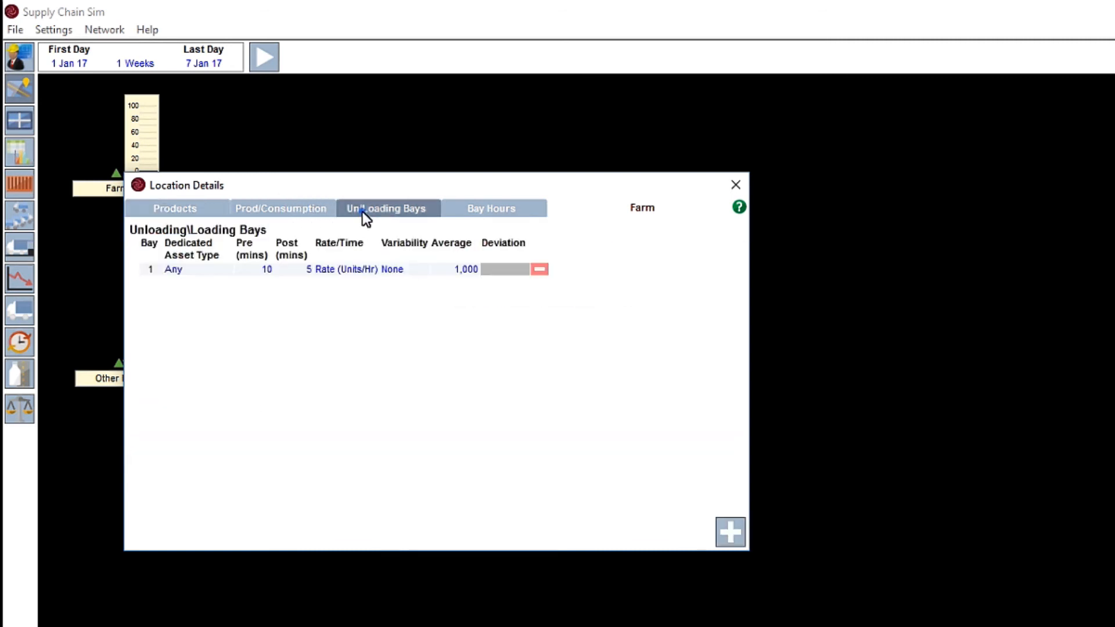
pyautogui.click(465, 214)
pyautogui.click(733, 187)
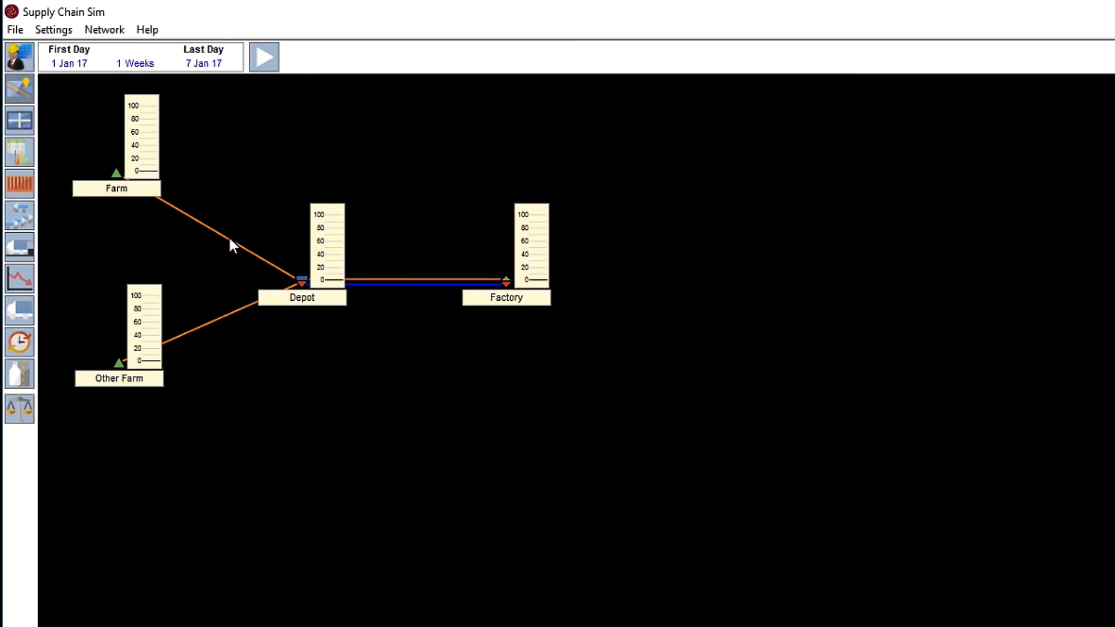
# Step: Examine the travel distance and time settings for the path between Farm and Depot
pyautogui.click(230, 239)
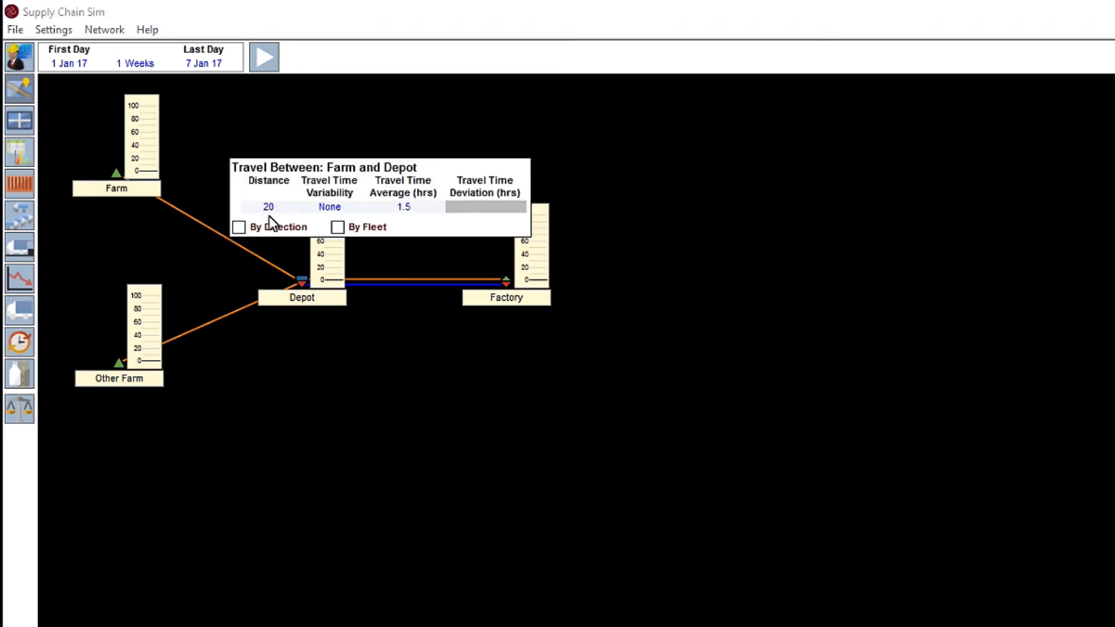
pyautogui.click(370, 324)
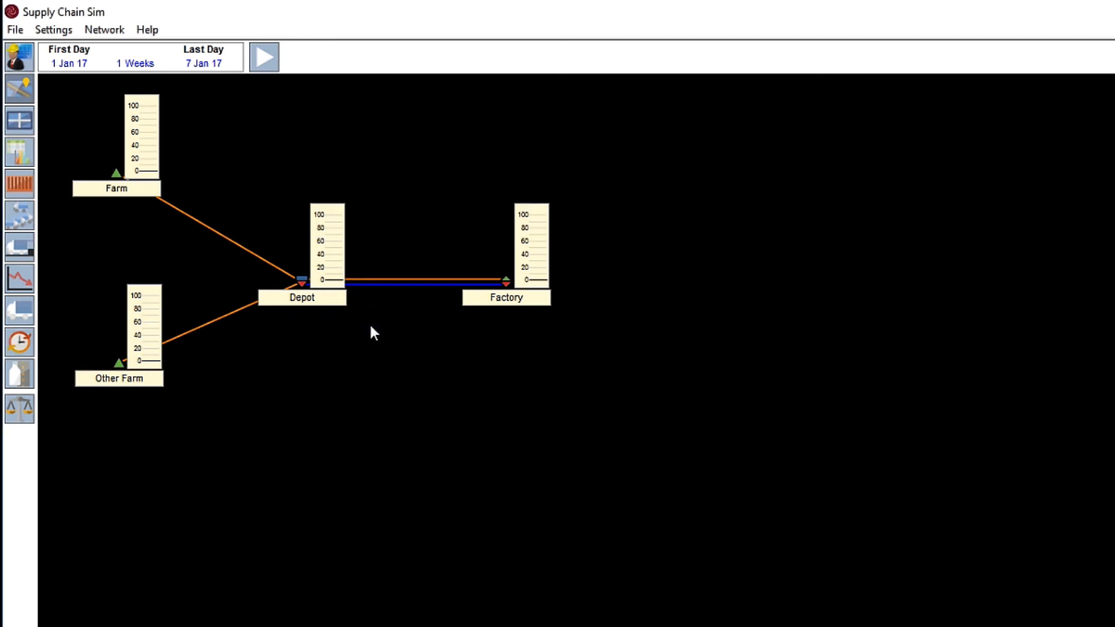